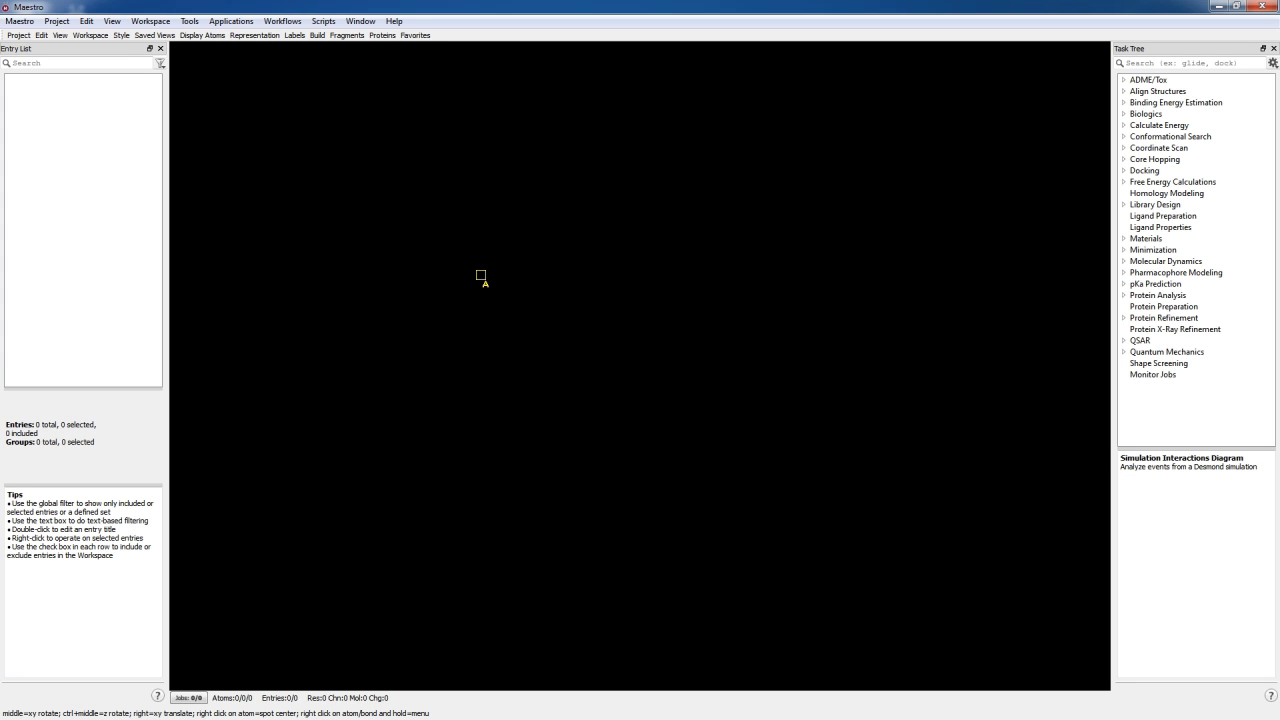
Open the Simulation Interactions Diagram task from Tasks > Molecular Dynamics and from a 'dia' task search.
left_click(231, 21)
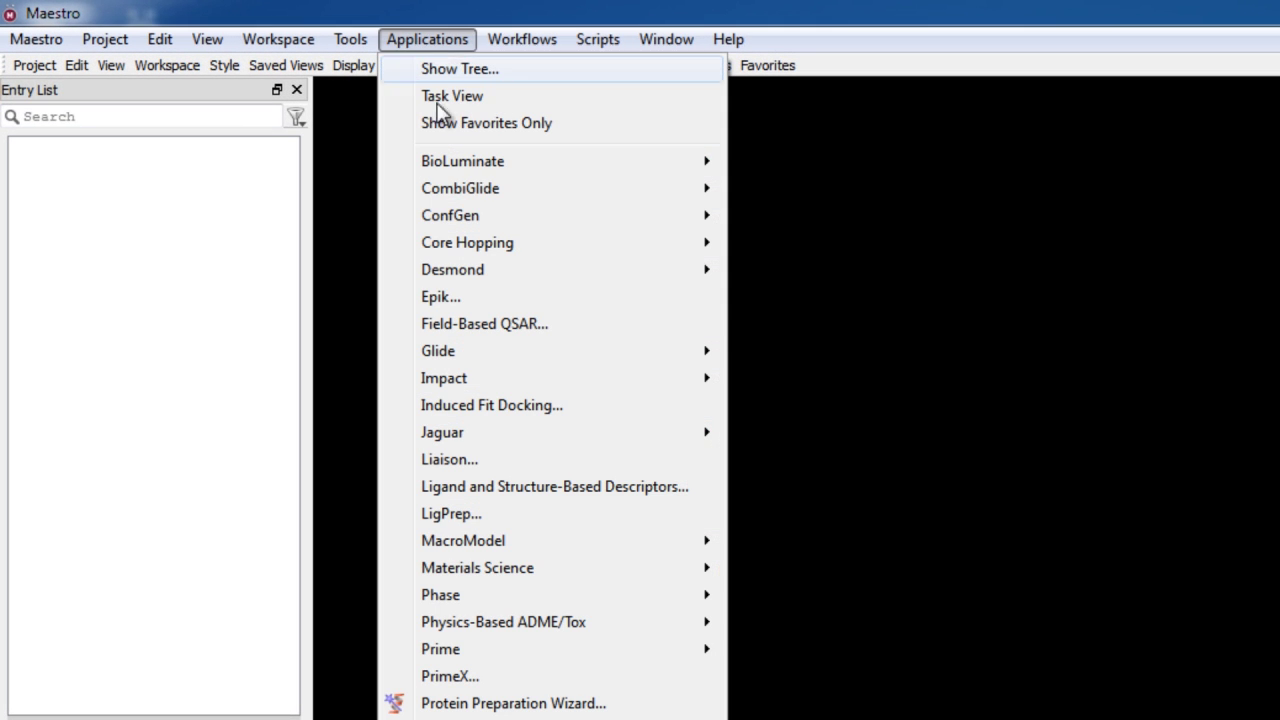
mouse_move(688, 277)
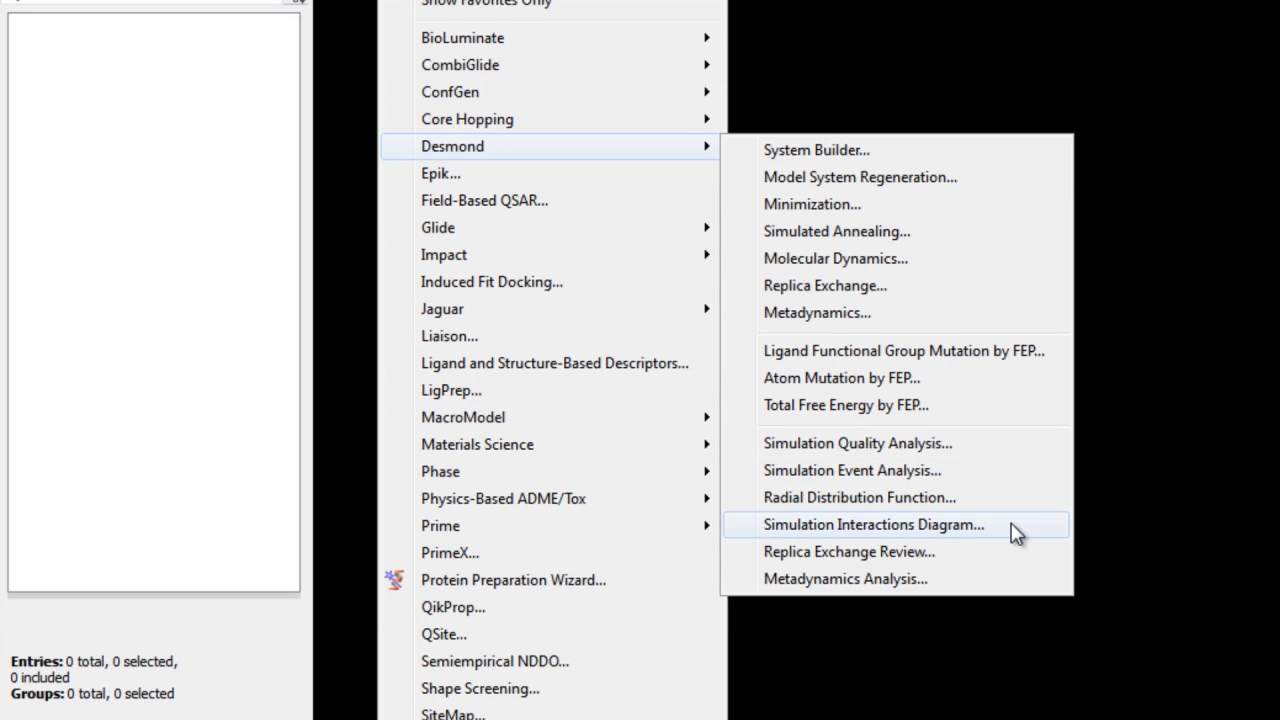
left_click(1016, 533)
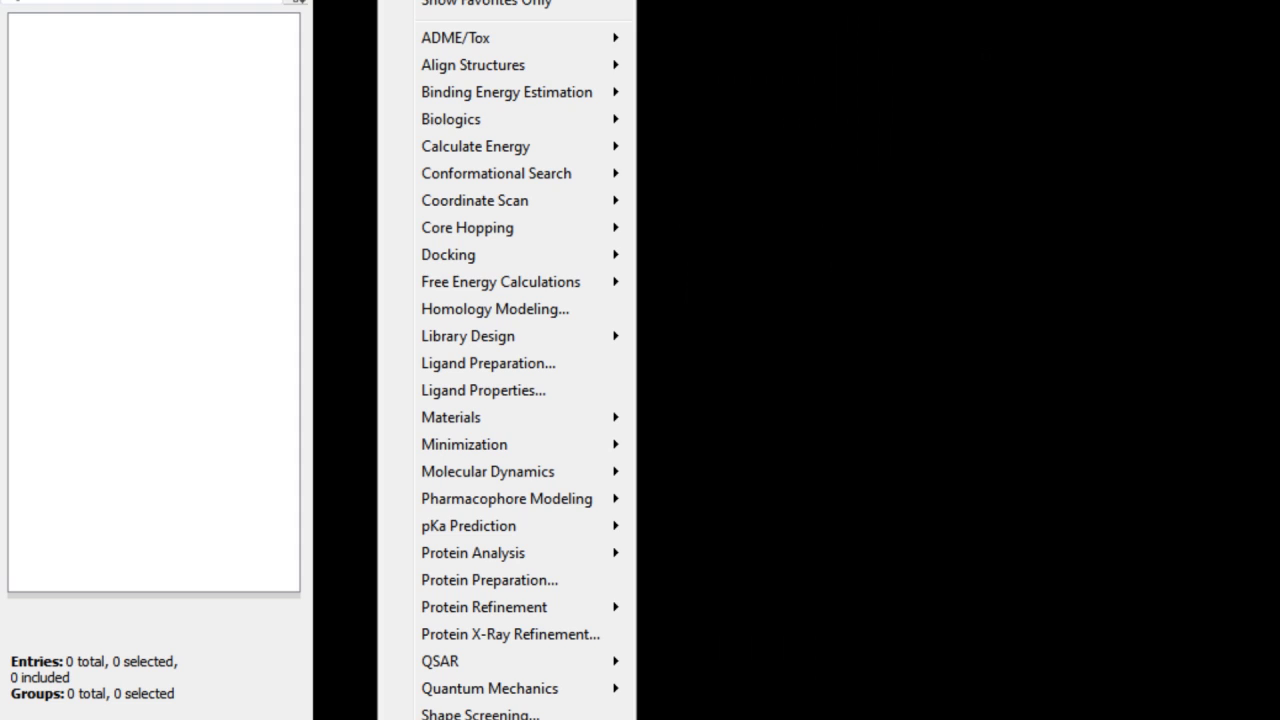
mouse_move(585, 474)
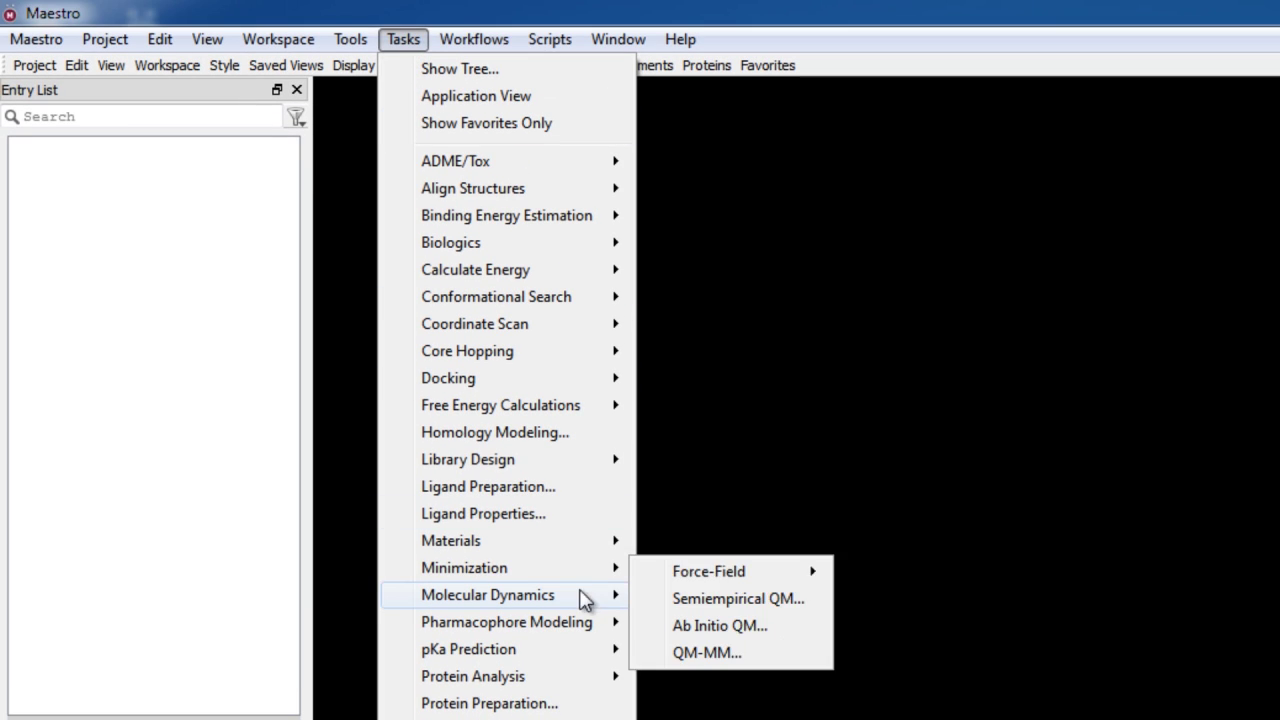
mouse_move(600, 600)
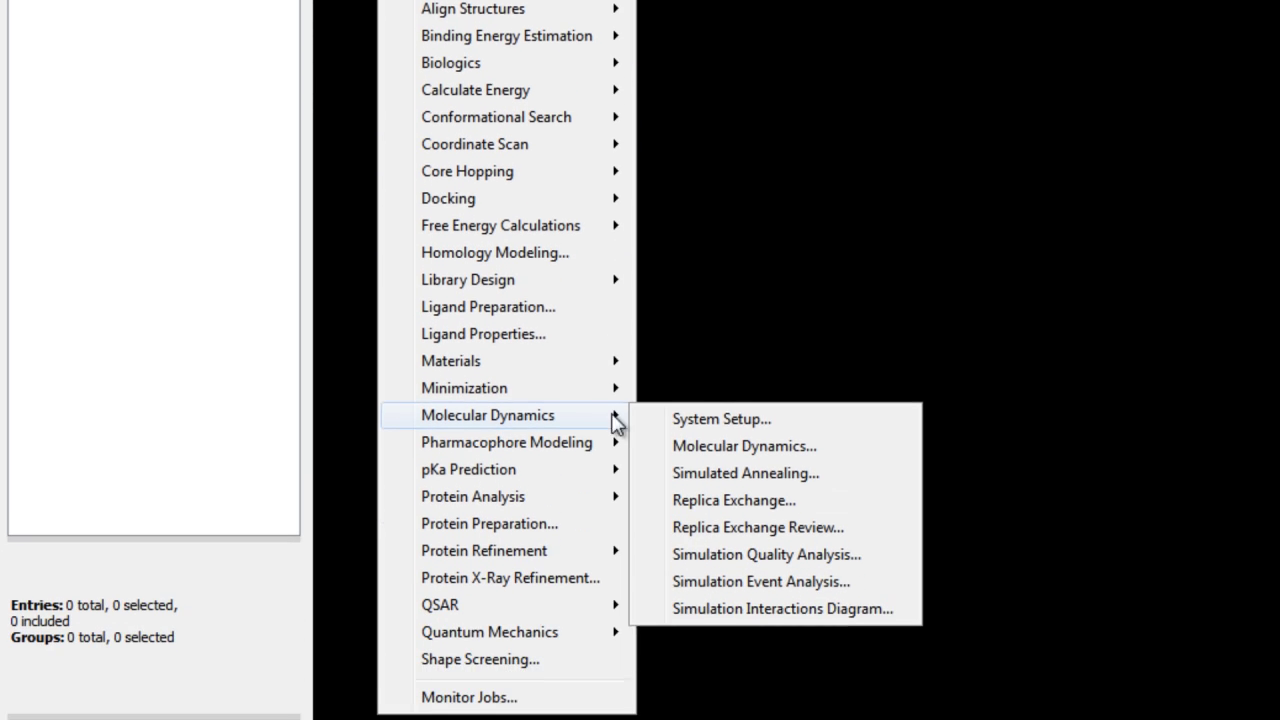
left_click(809, 598)
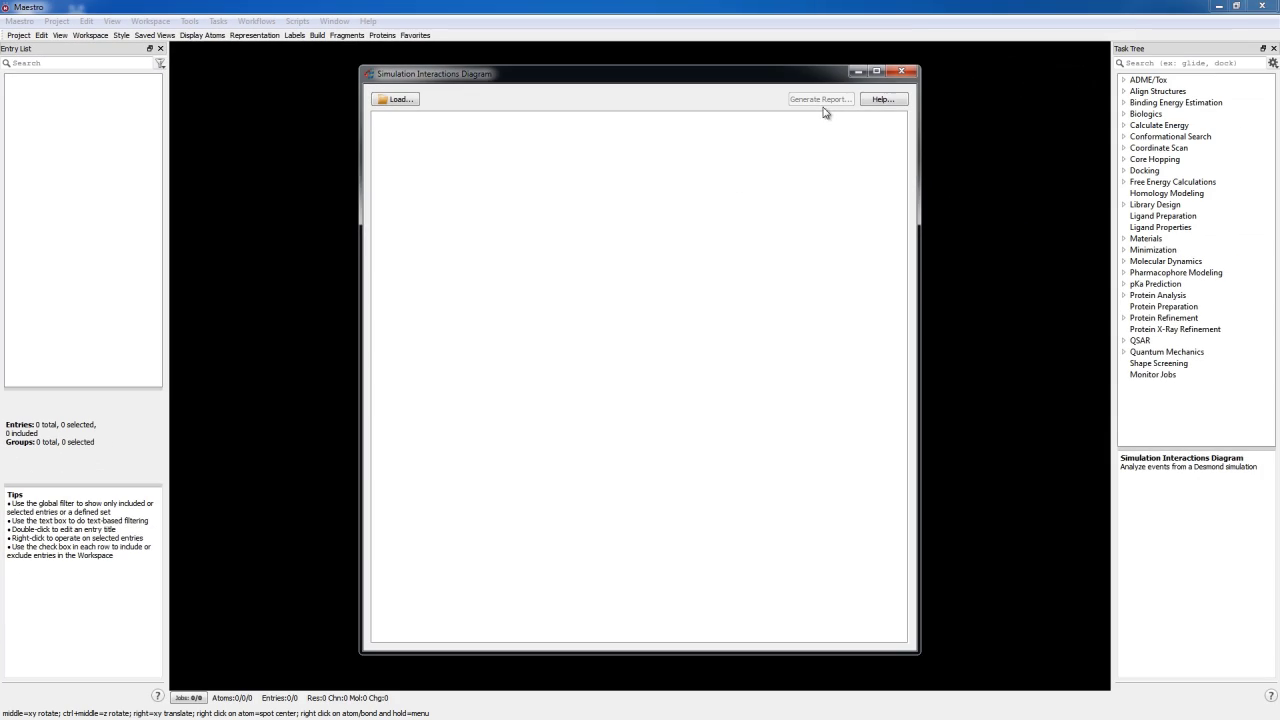
left_click(1136, 63)
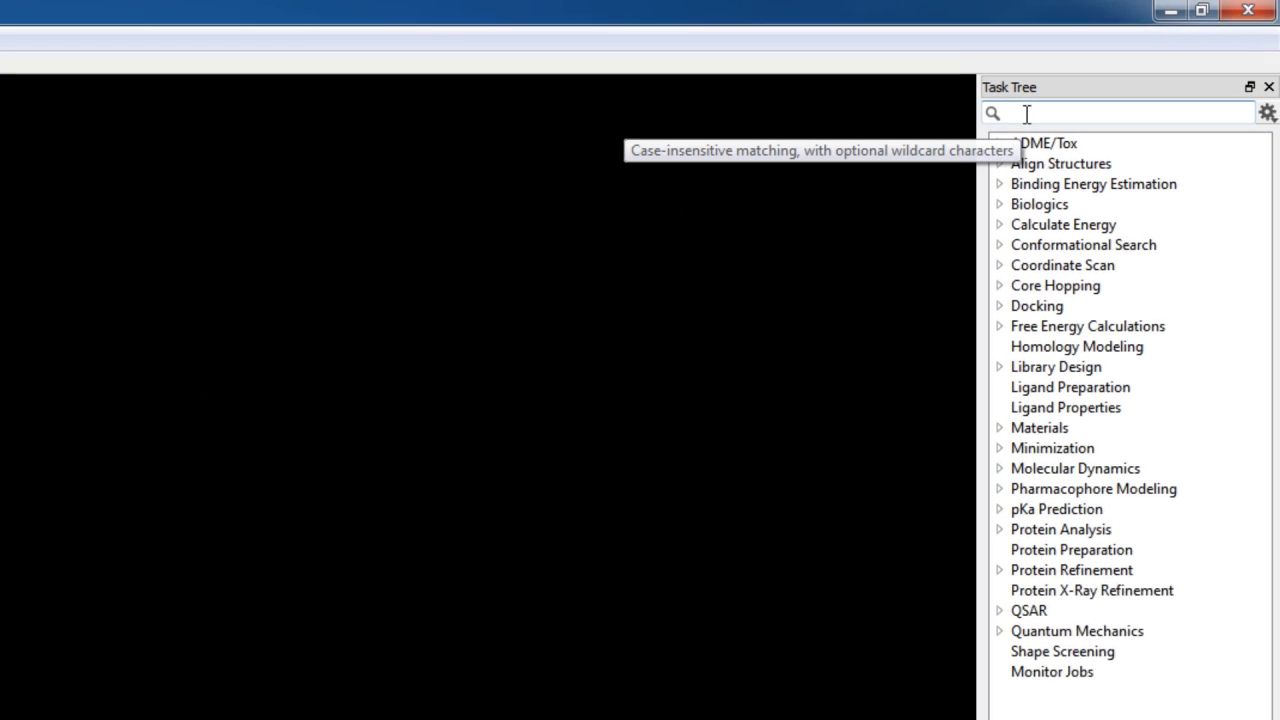
type("dia")
left_click(1105, 170)
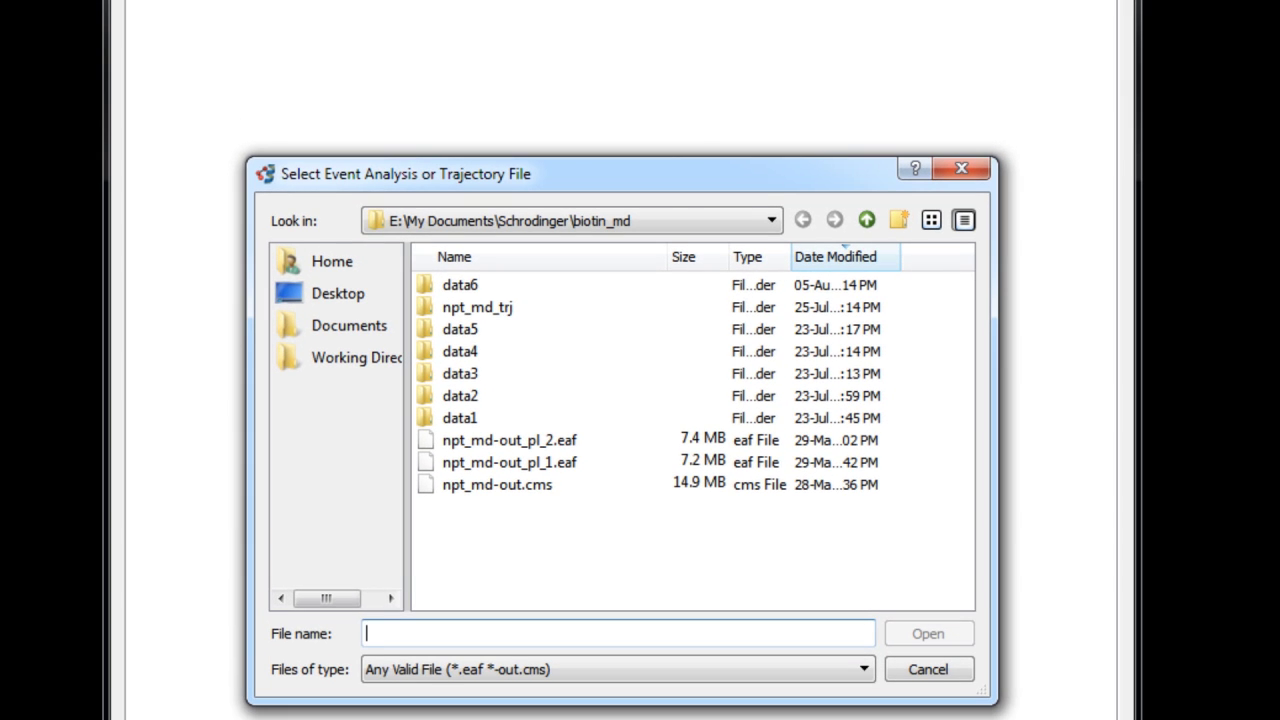
Load npt_md-out.cms from the biotin_md folder to bring up the New Analysis Calculation dialog.
left_click(478, 497)
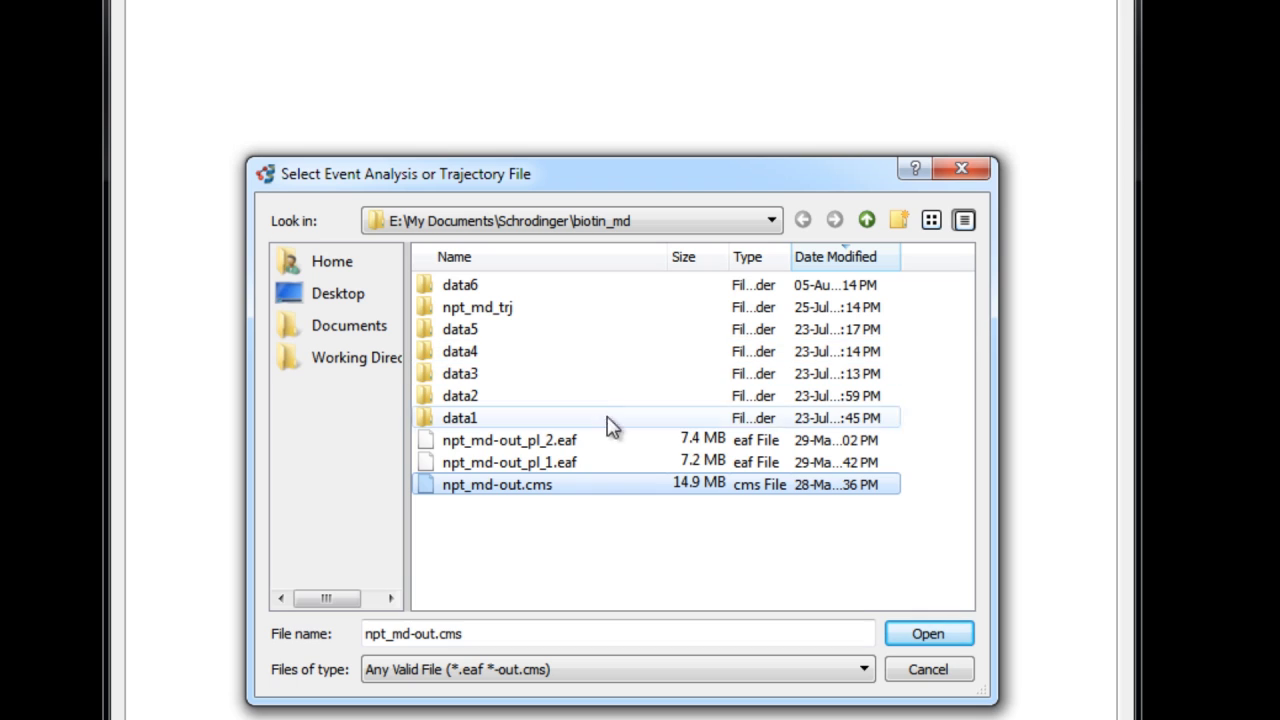
left_click(571, 462)
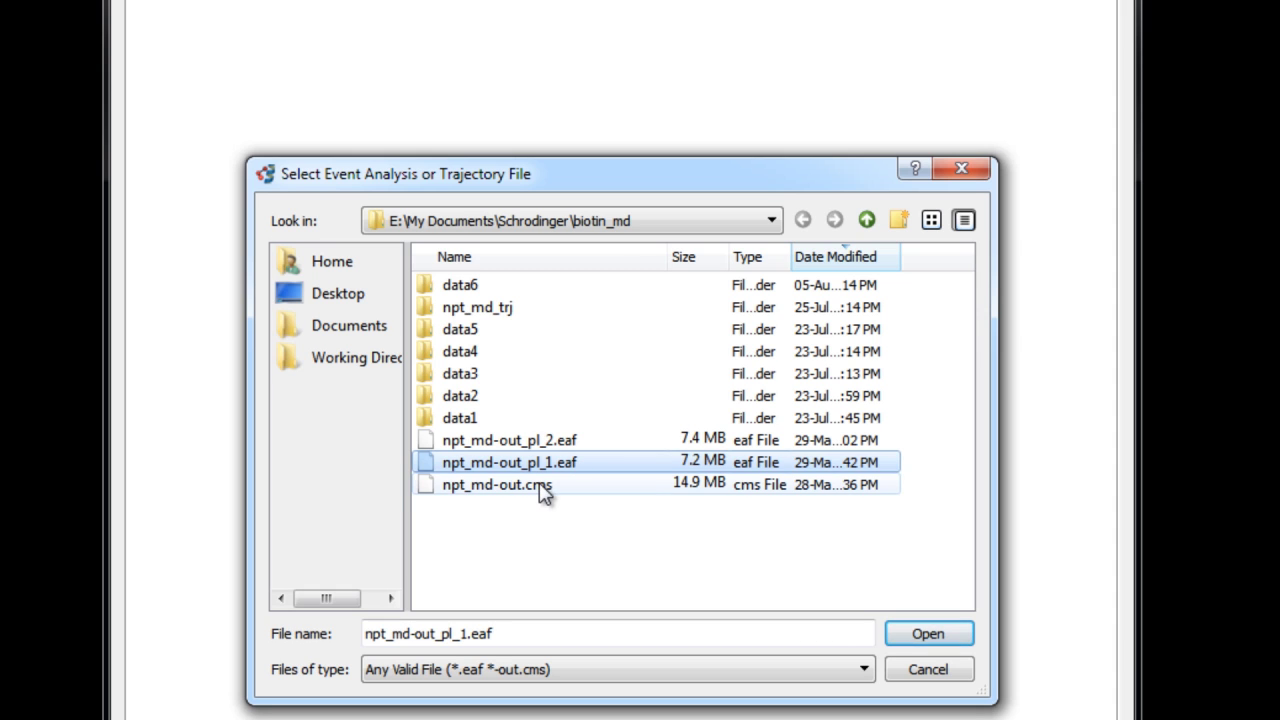
double_click(543, 485)
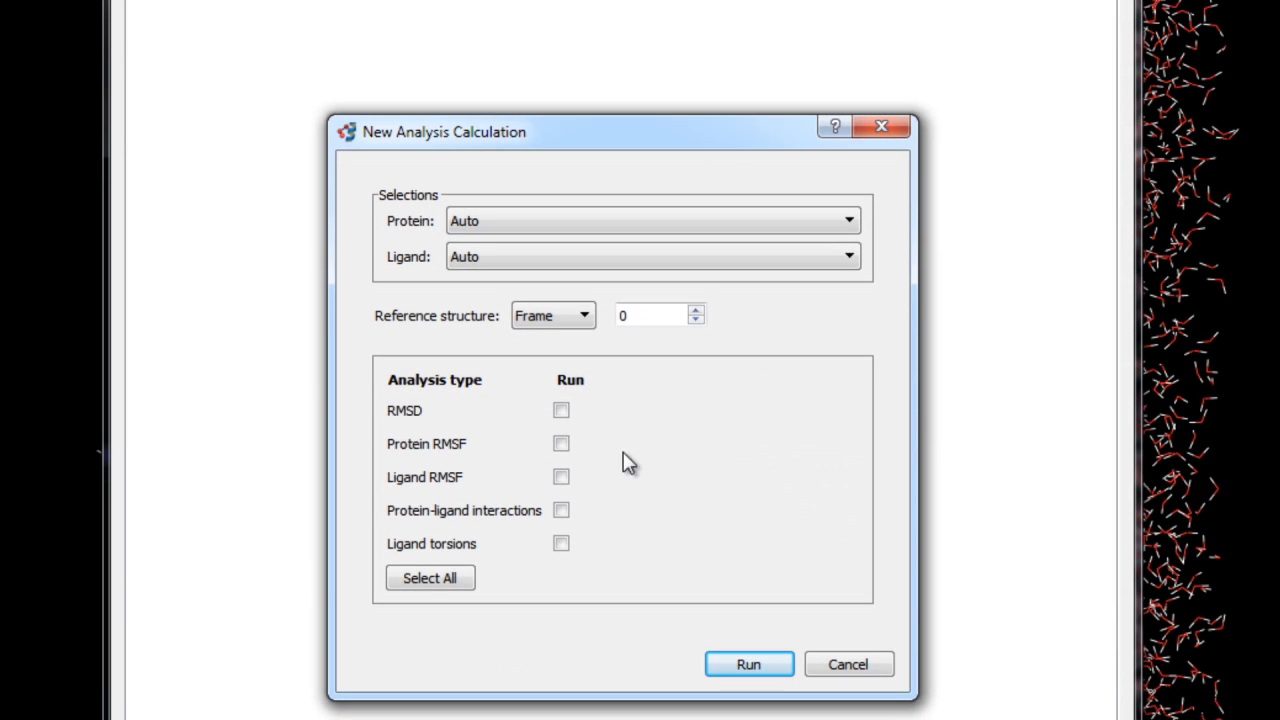
Keep protein on Auto and frame 0 as reference, select all five analyses, and run.
left_click(589, 228)
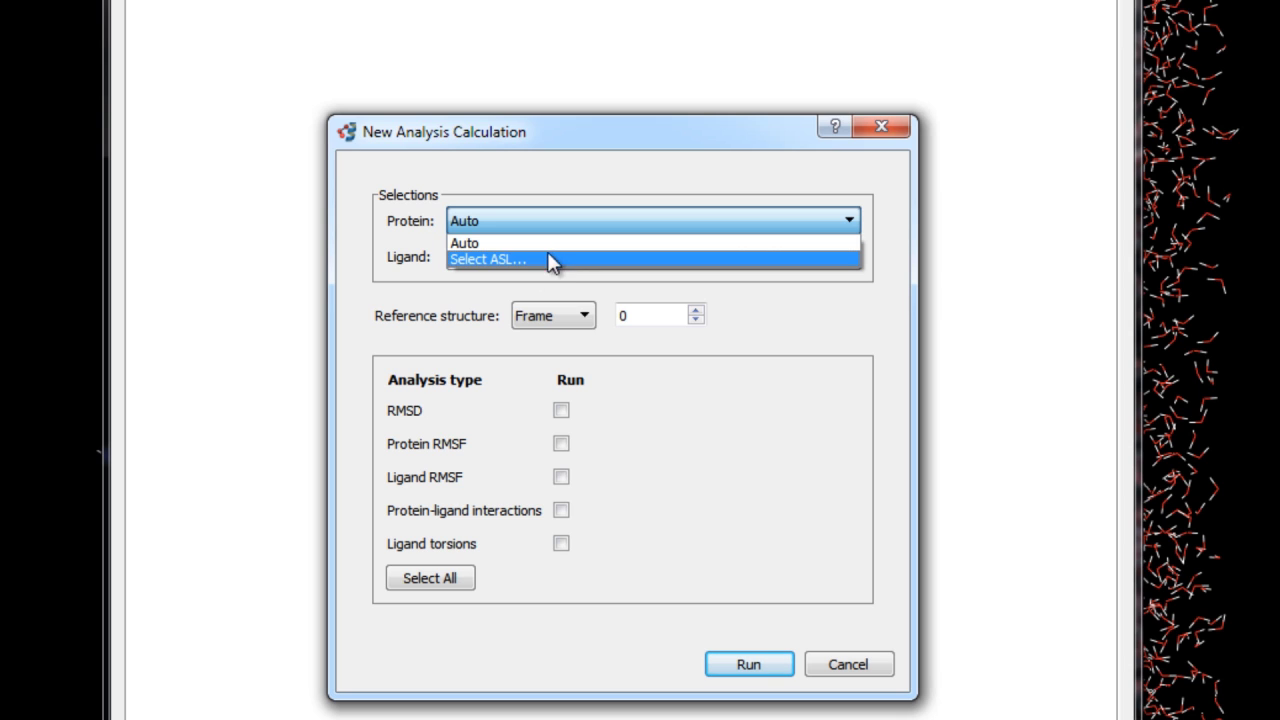
left_click(552, 257)
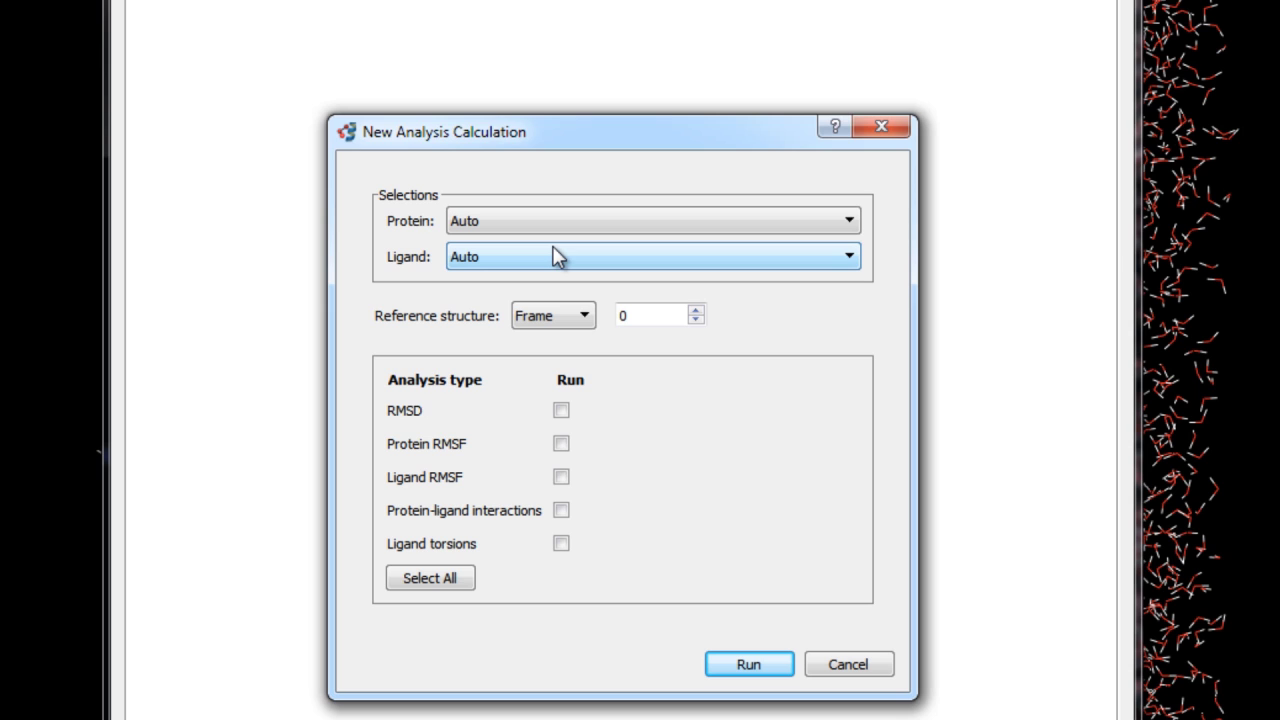
left_click(585, 318)
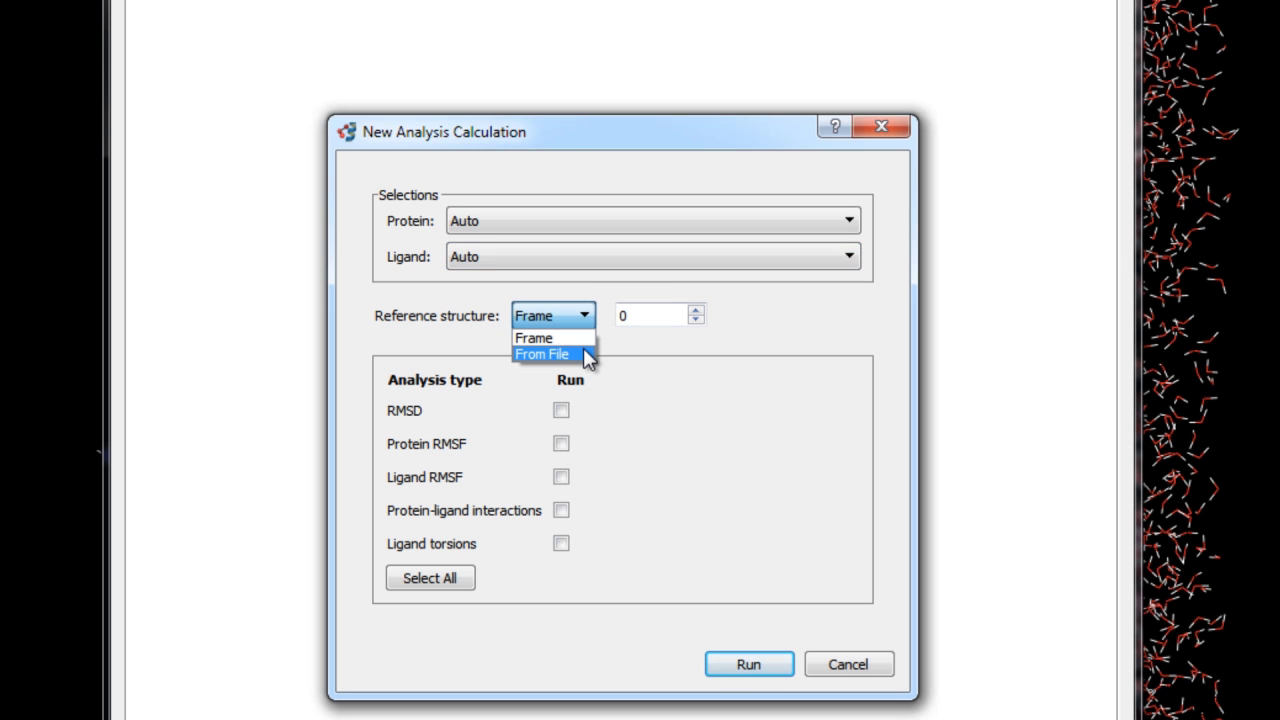
left_click(581, 316)
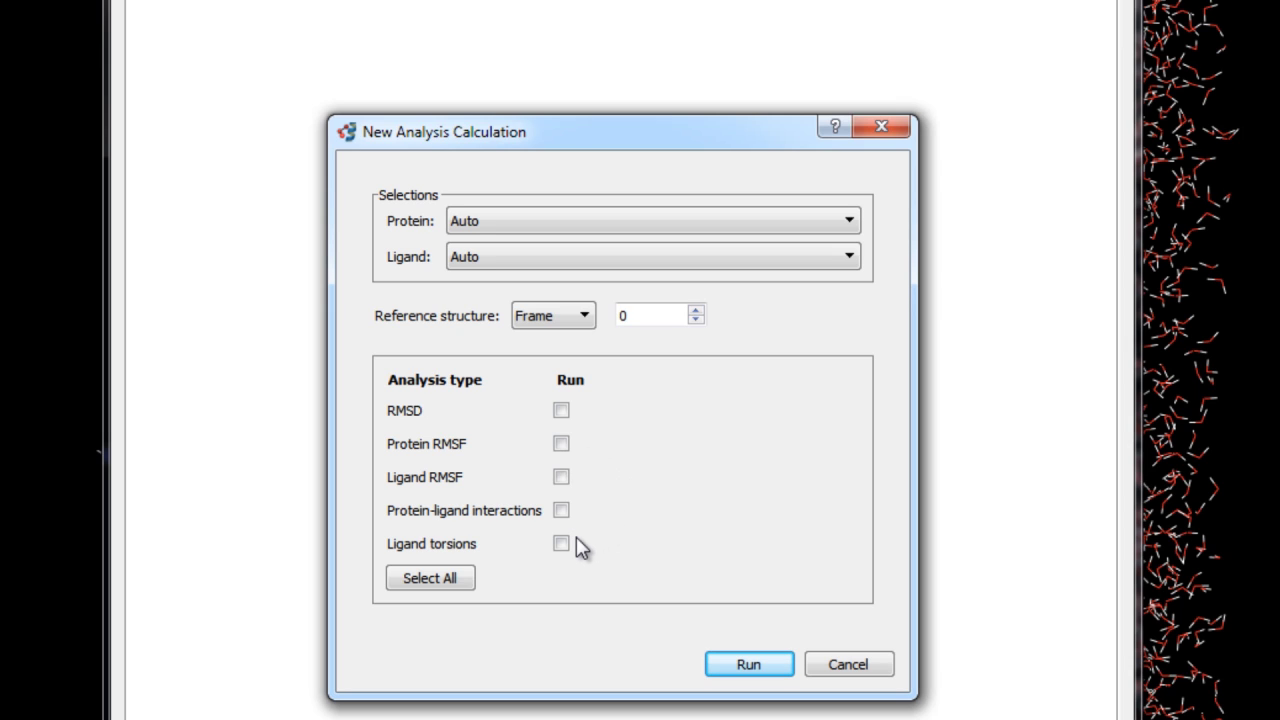
left_click(445, 582)
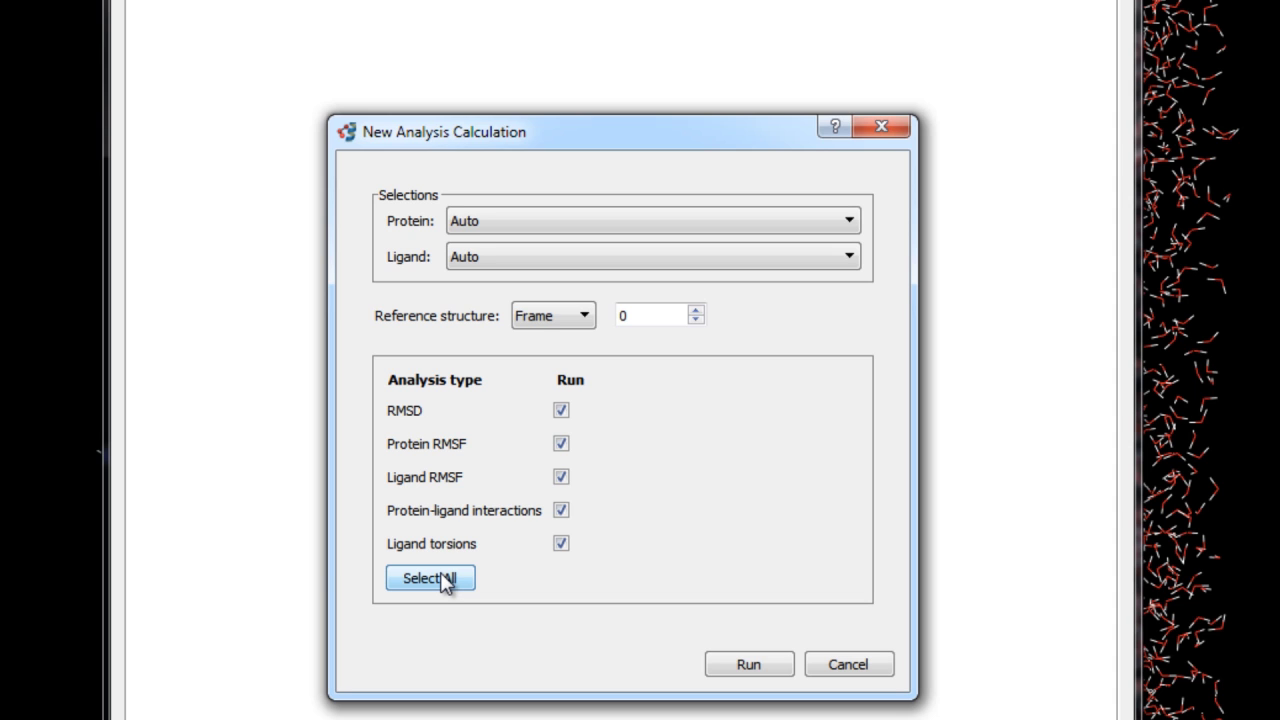
left_click(734, 672)
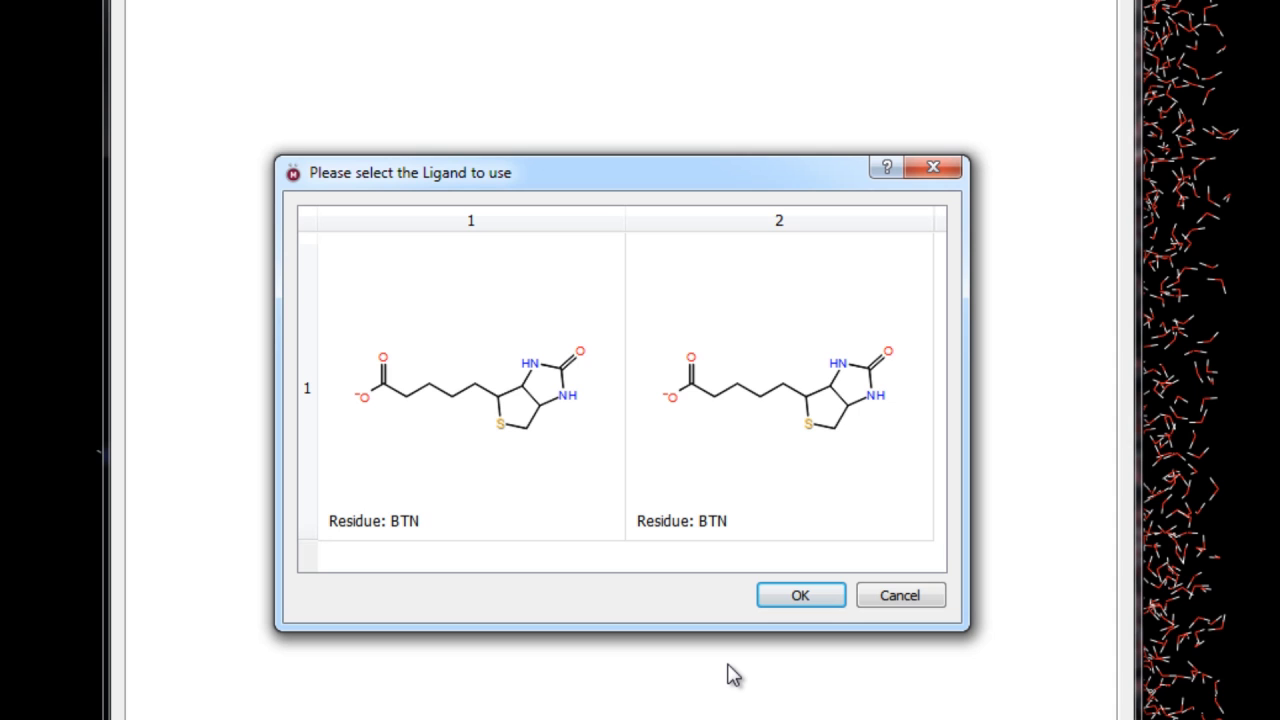
Analyse the first BTN biotin ligand and maximize the window to view the RMSD plot.
left_click(505, 410)
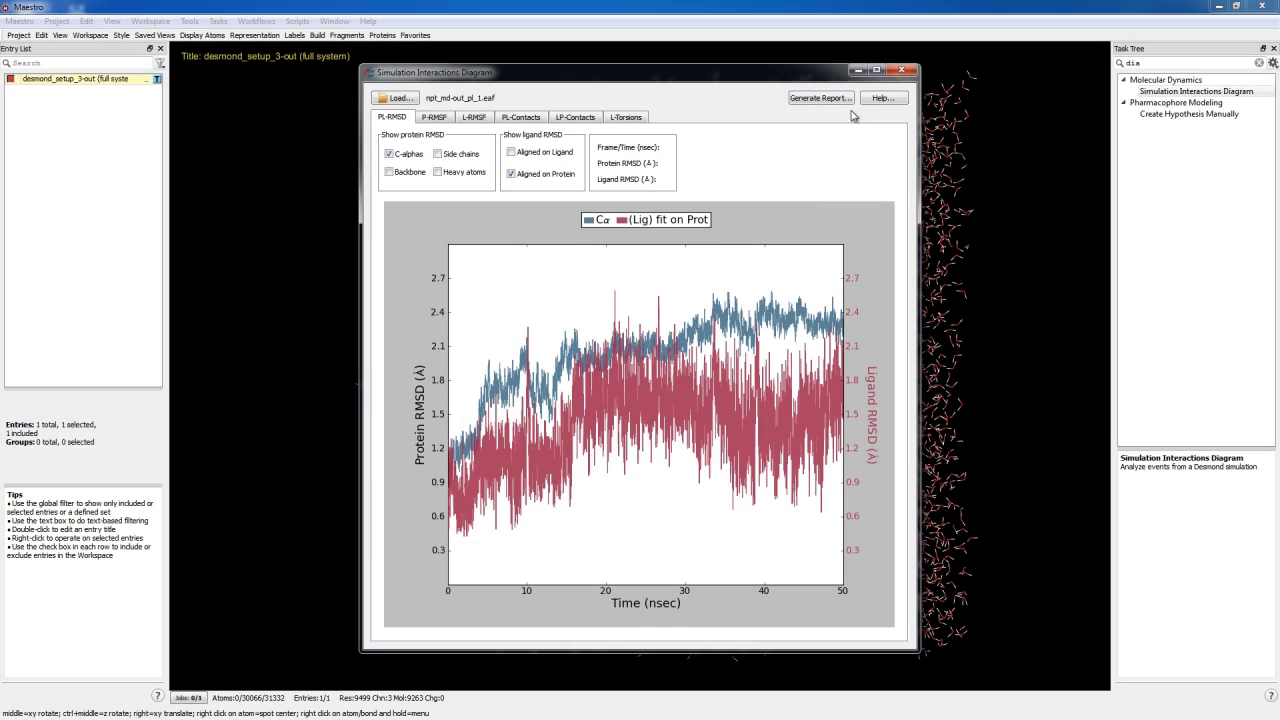
left_click(876, 72)
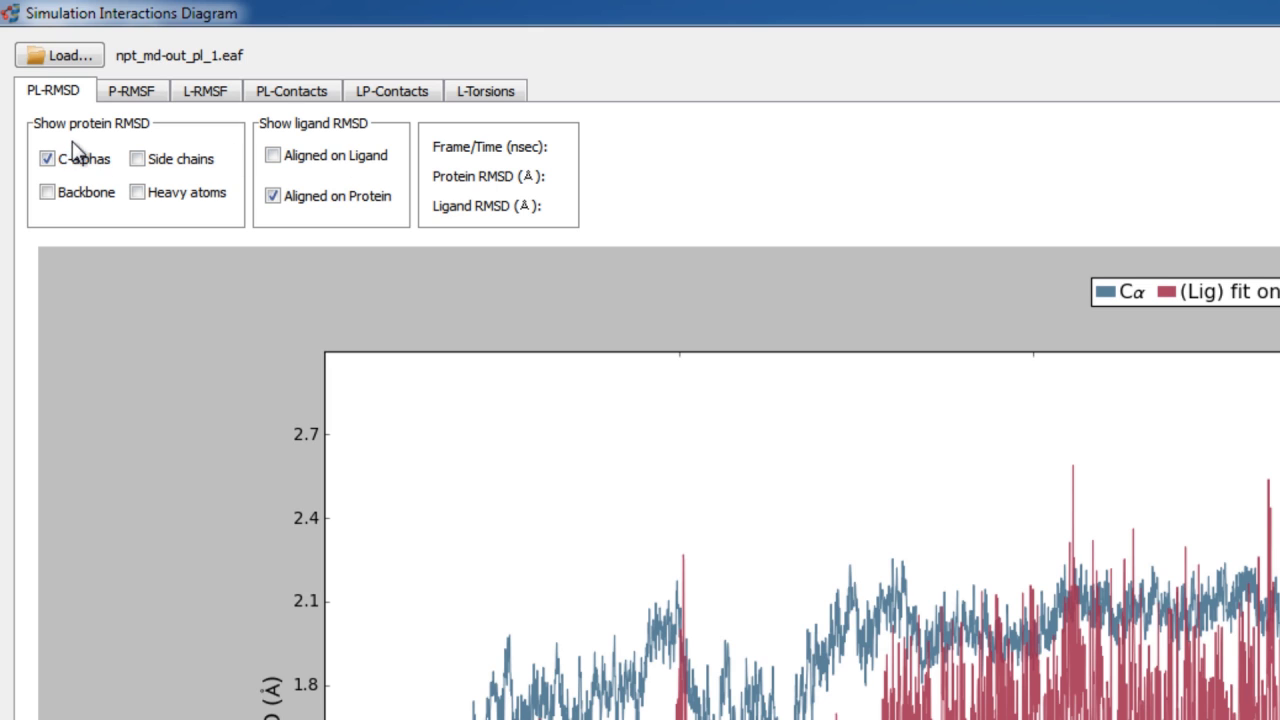
Add the side-chain RMSD trace and hide the ligand RMSD aligned on protein.
left_click(179, 166)
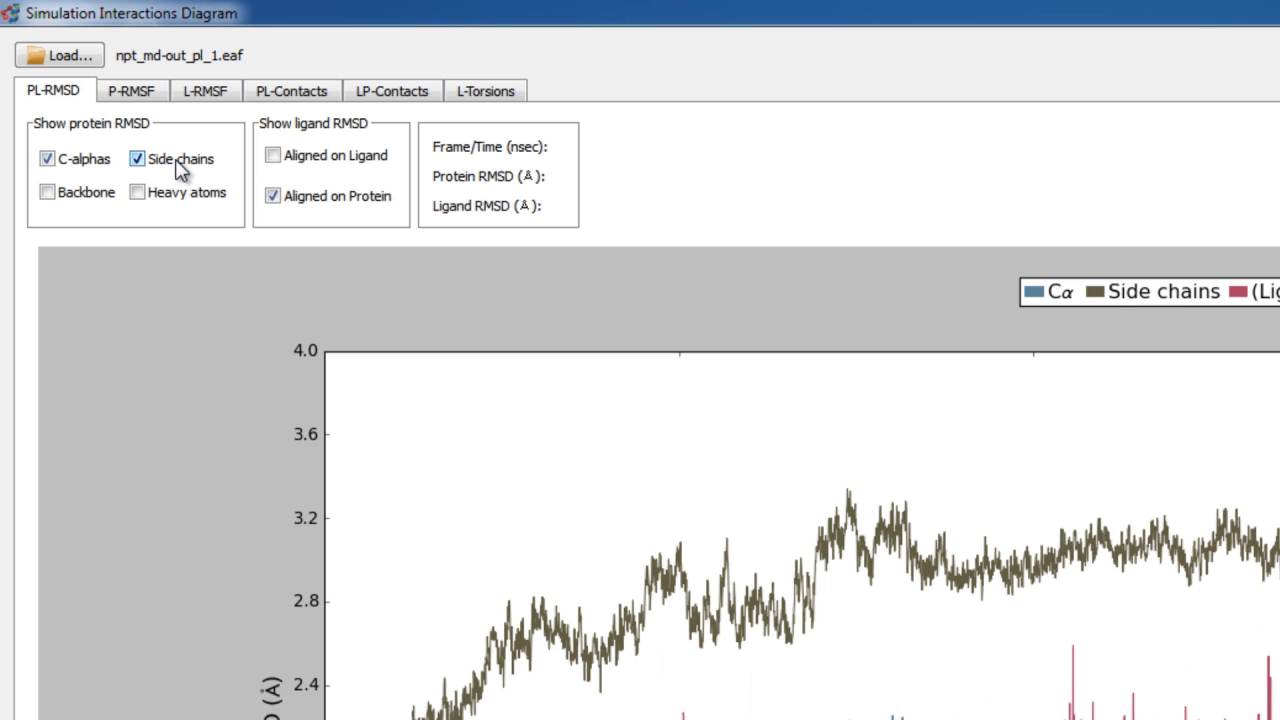
left_click(270, 195)
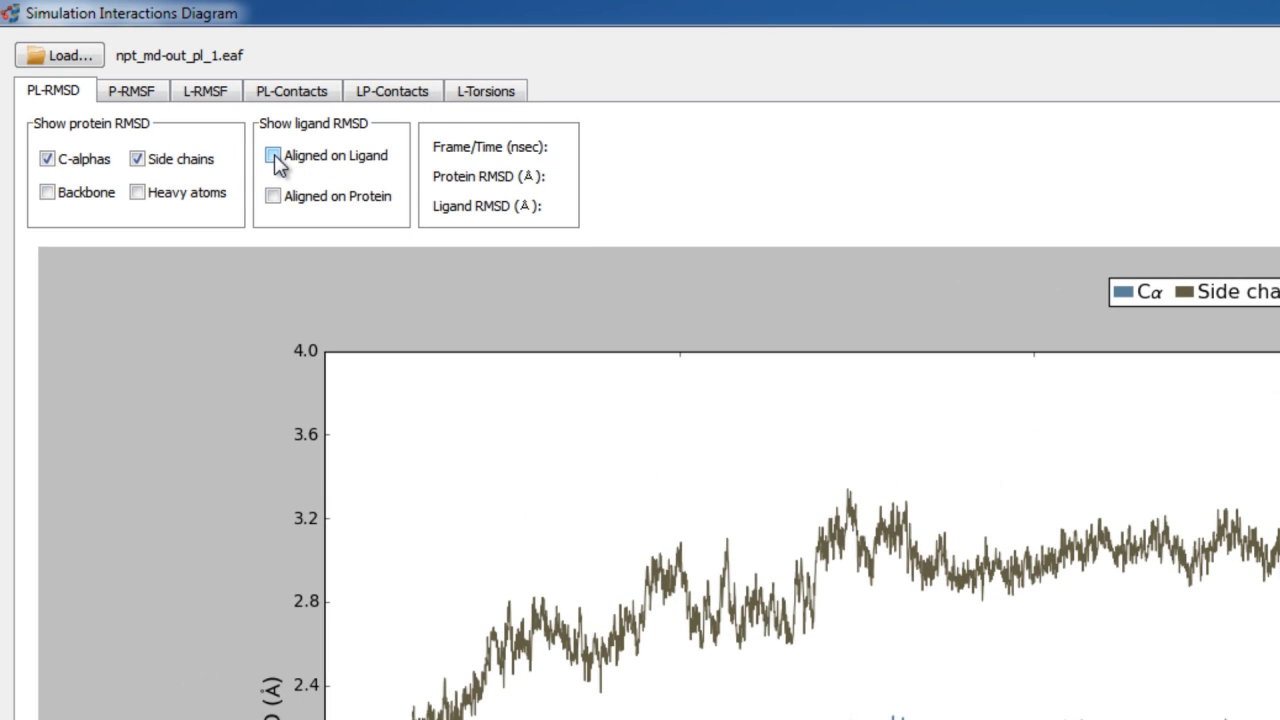
Plot the ligand RMSD aligned on ligand, then move to the P-RMSF protein fluctuation plot.
left_click(273, 156)
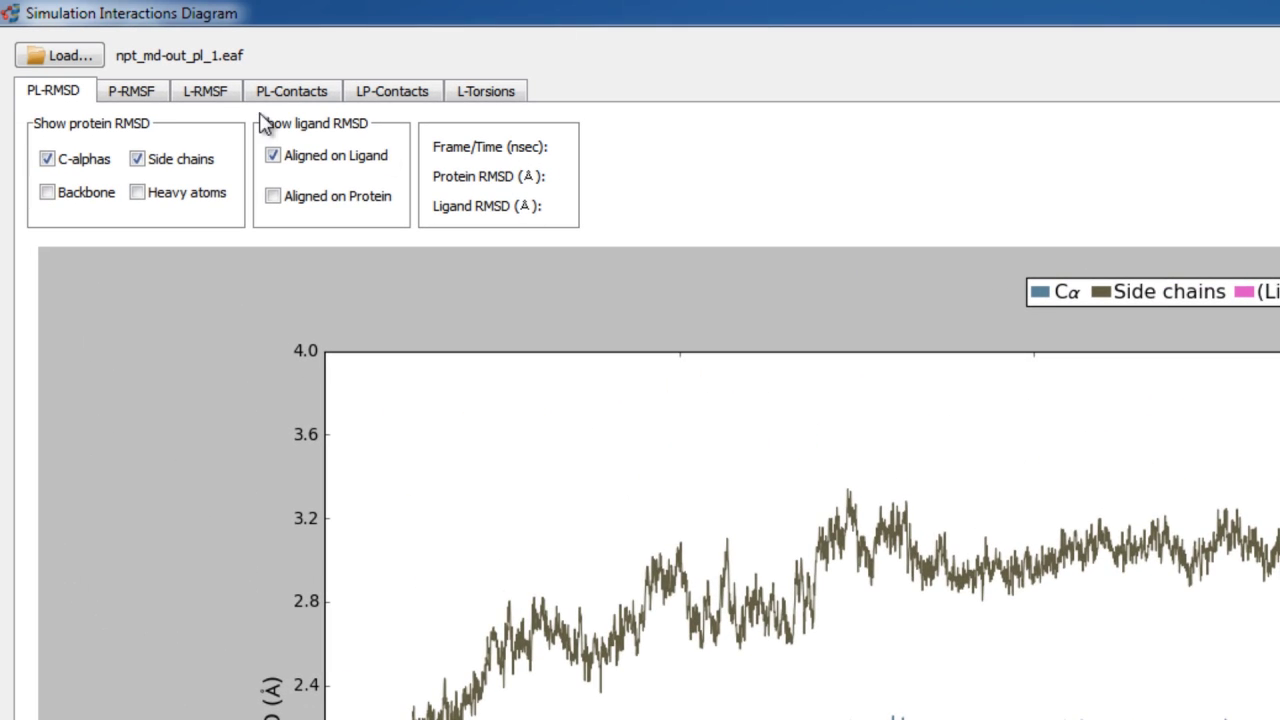
left_click(134, 94)
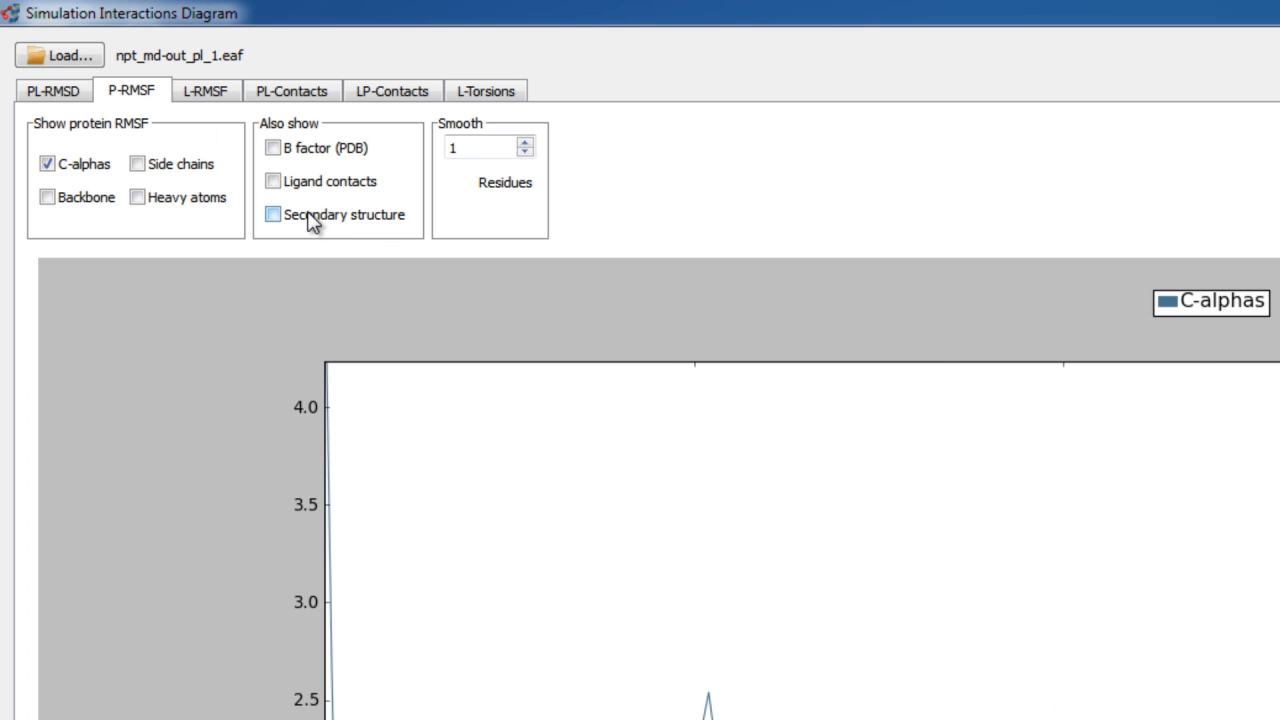
Swap secondary-structure bands for ligand contact markers and overlay the B factor (PDB) trace on the RMSF plot.
left_click(308, 219)
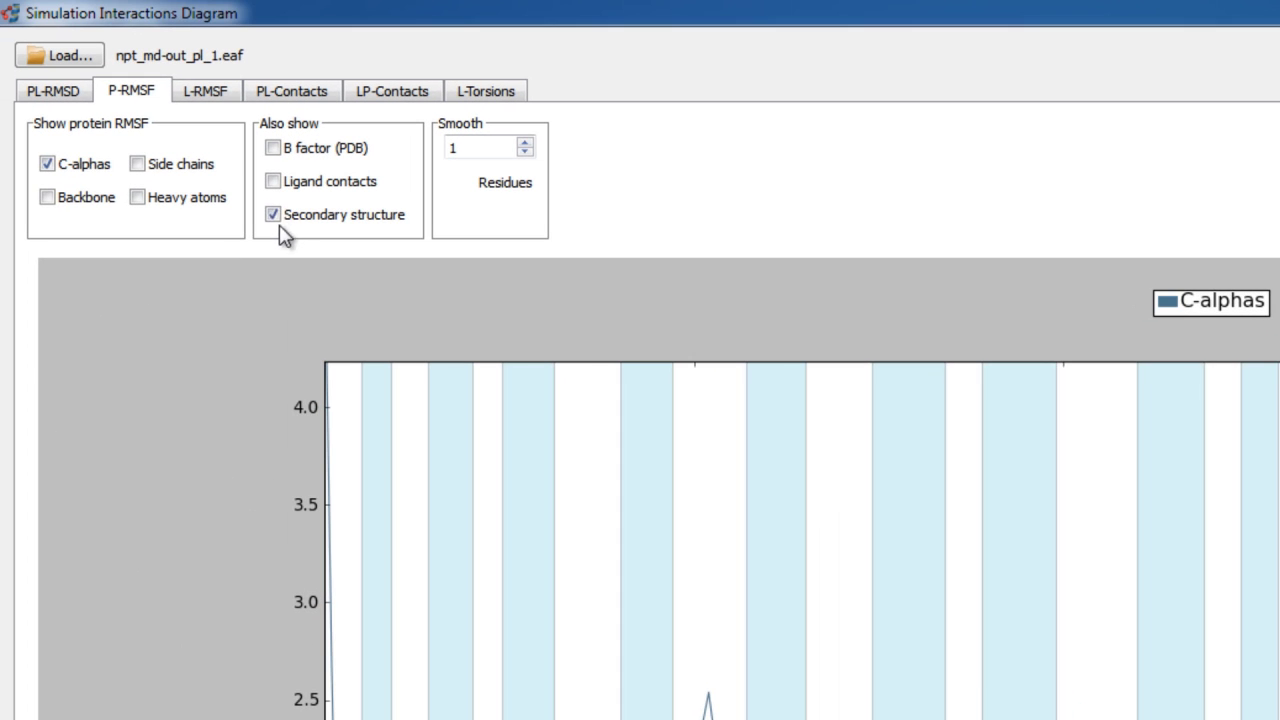
left_click(273, 215)
left_click(273, 182)
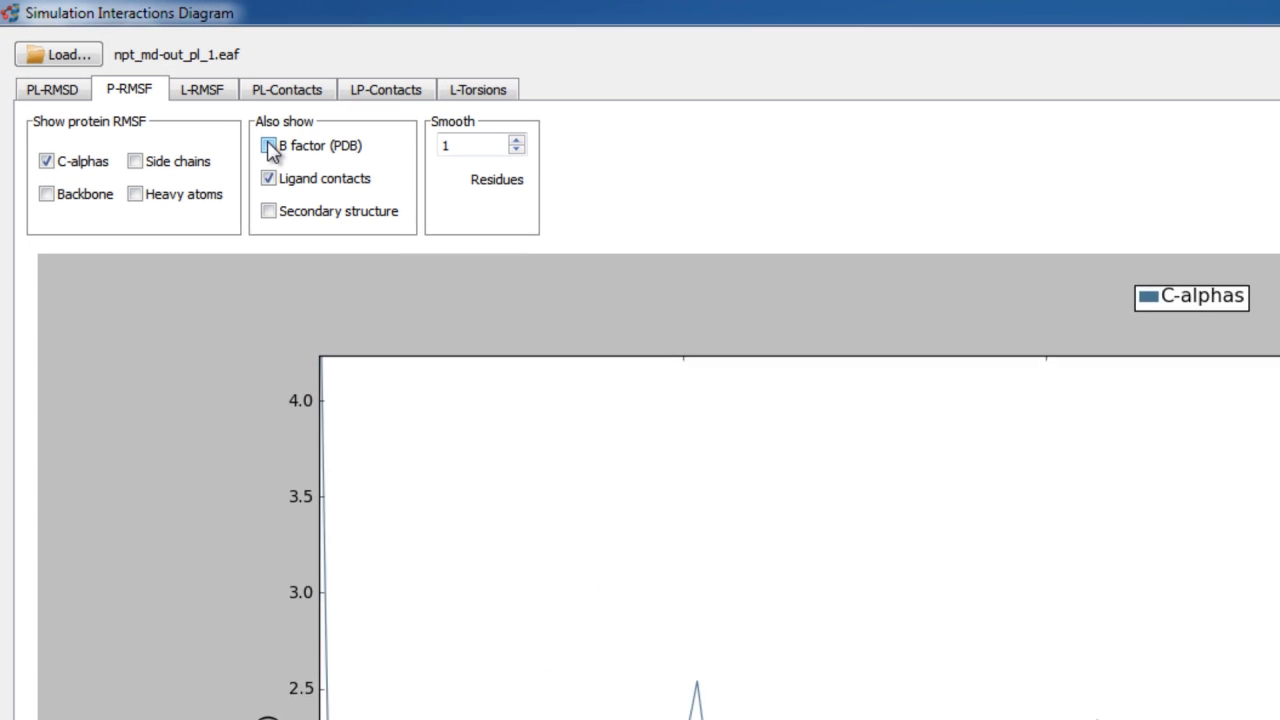
left_click(148, 80)
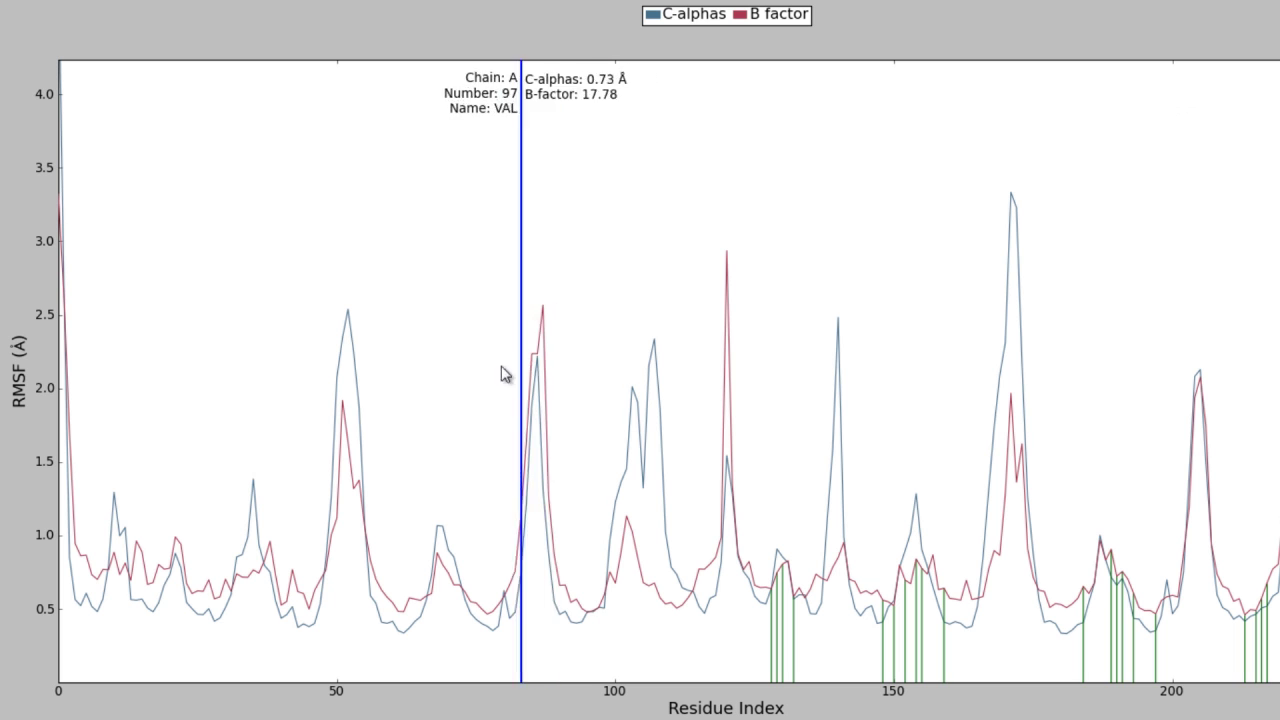
Read per-residue values on the RMSF plot, then move to the L-RMSF ligand fluctuation tab.
mouse_move(553, 366)
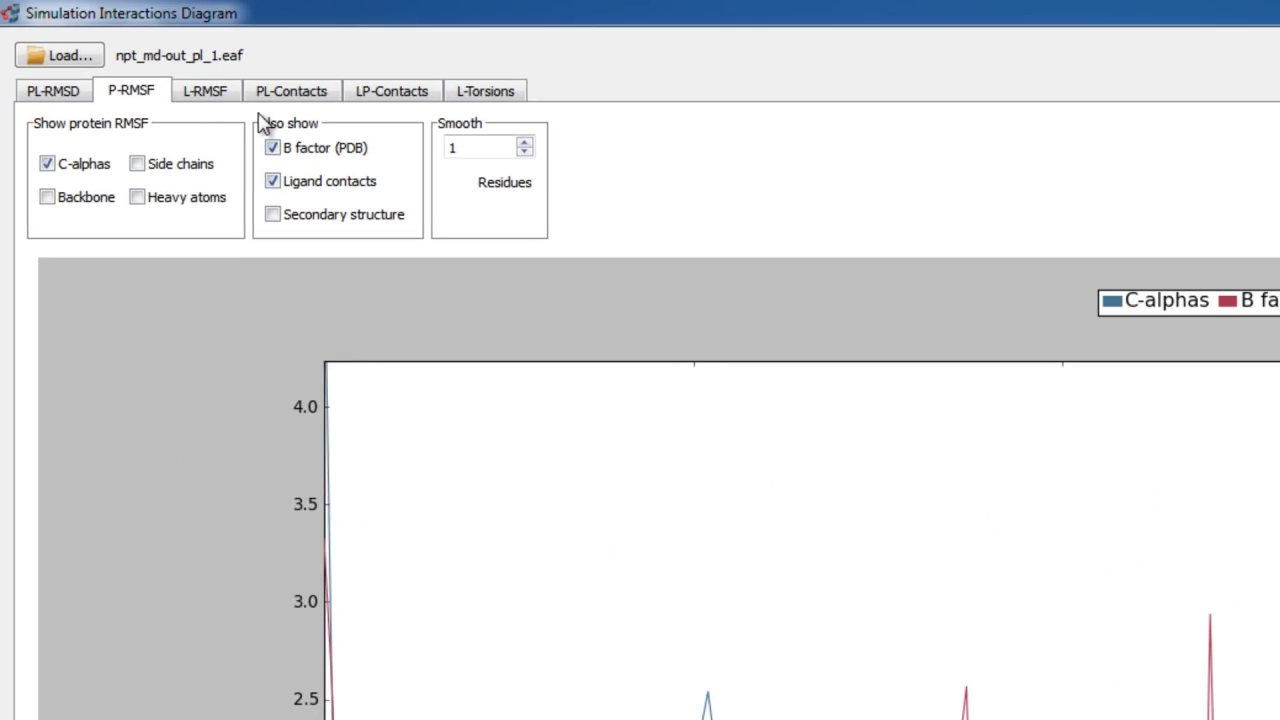
left_click(203, 95)
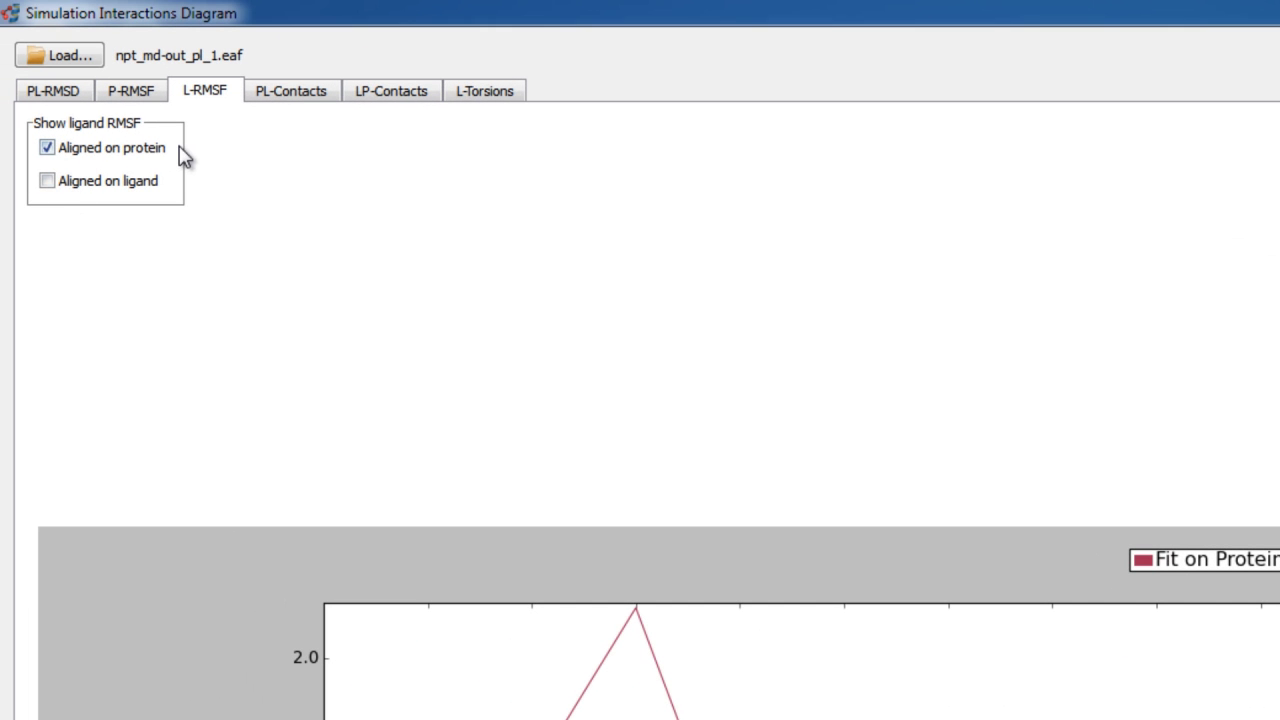
Add the ligand-aligned RMSF series, mark ligand atom 15, and move to the PL-Contacts tab.
left_click(48, 183)
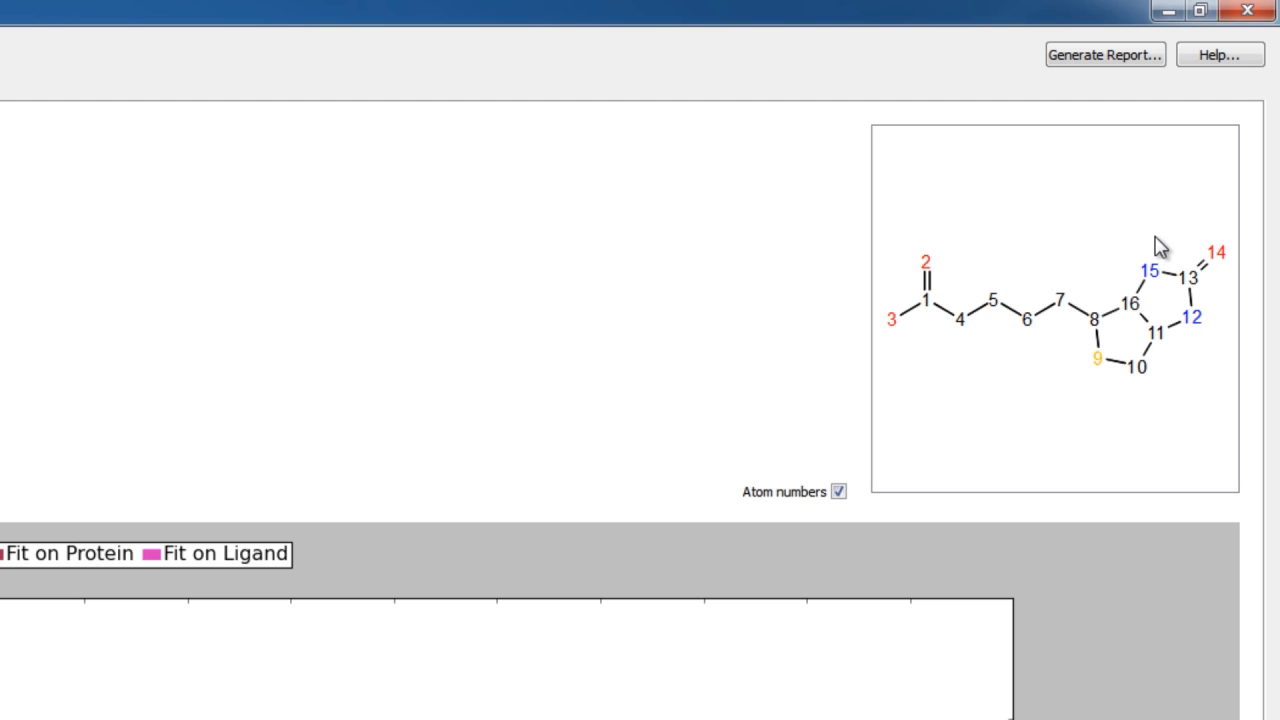
left_click(1150, 271)
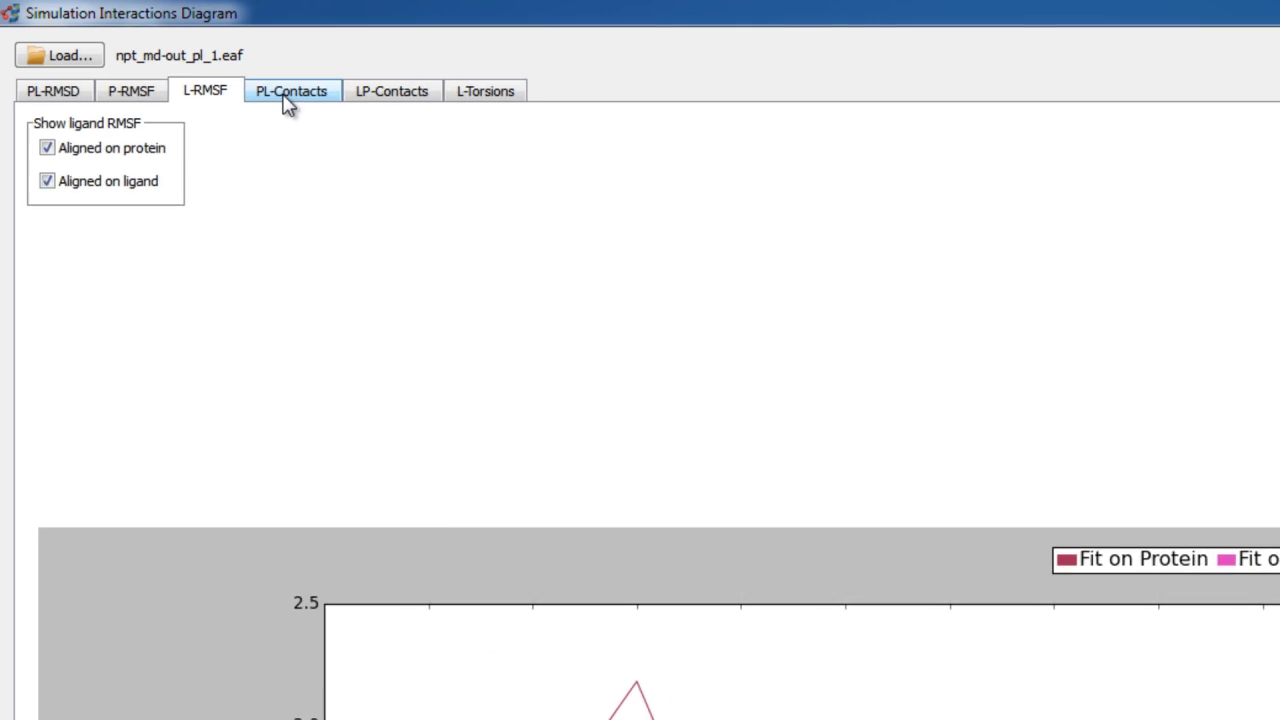
left_click(288, 100)
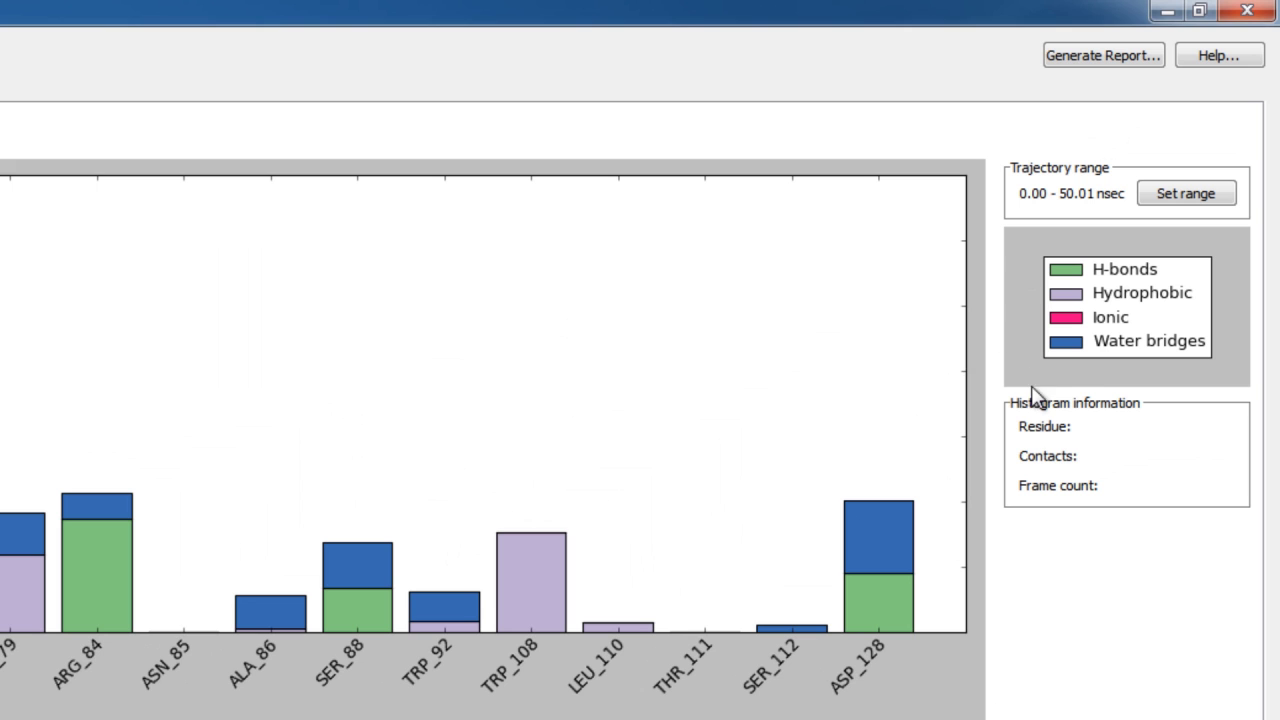
Hide water-bridge, ionic and hydrophobic contacts so the histogram shows only H-bonds.
left_click(287, 128)
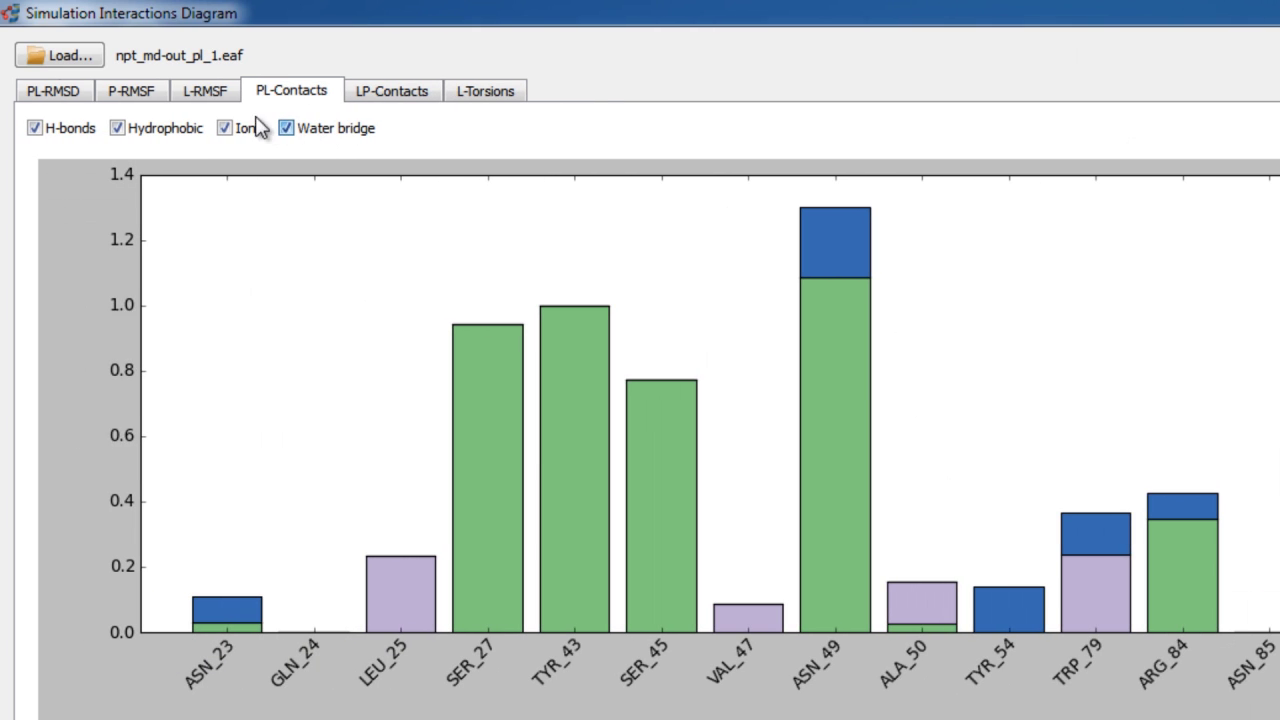
left_click(220, 131)
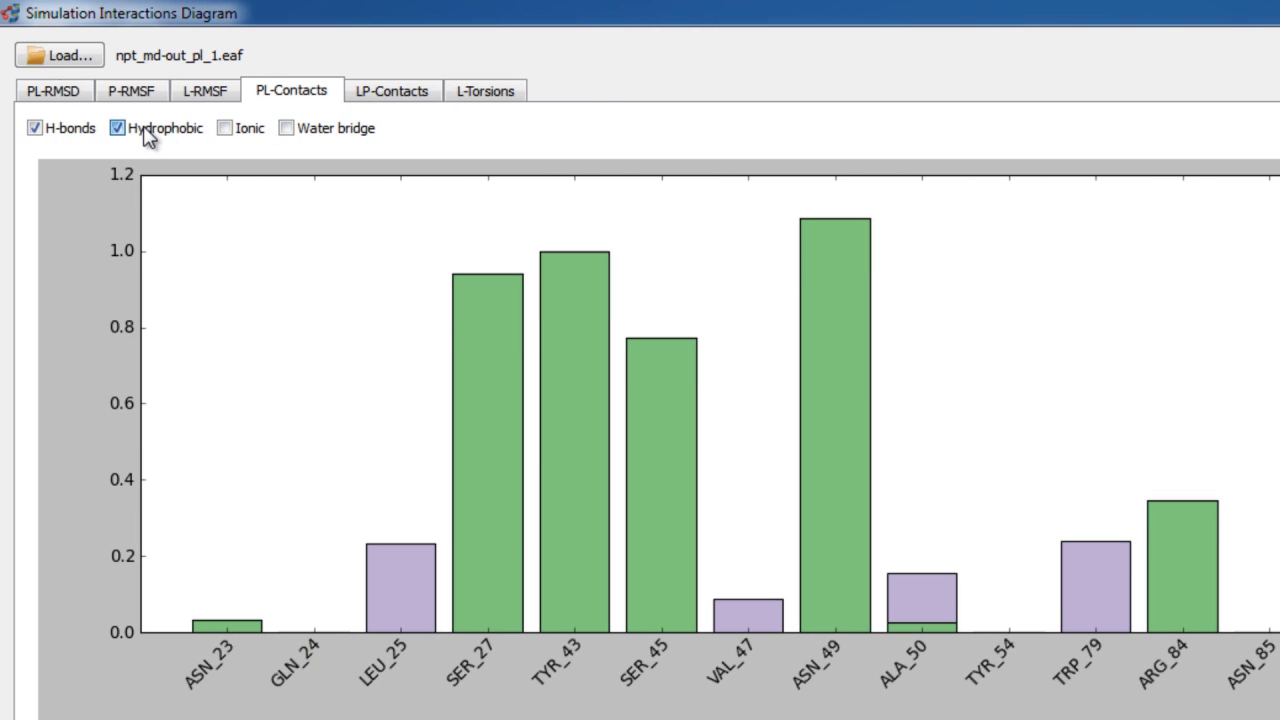
left_click(118, 128)
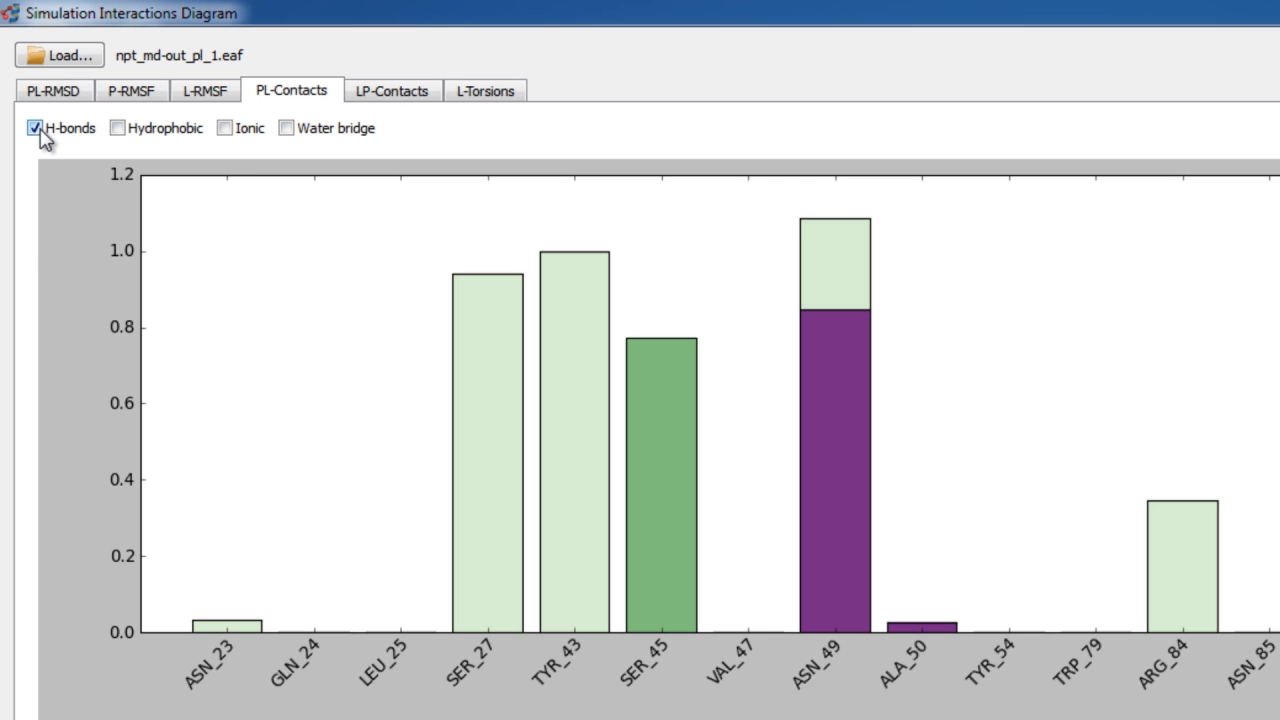
Show the H-bond histogram details for the SER_27 bar, with hydrophobic contacts hidden.
mouse_move(42, 138)
left_click(503, 292)
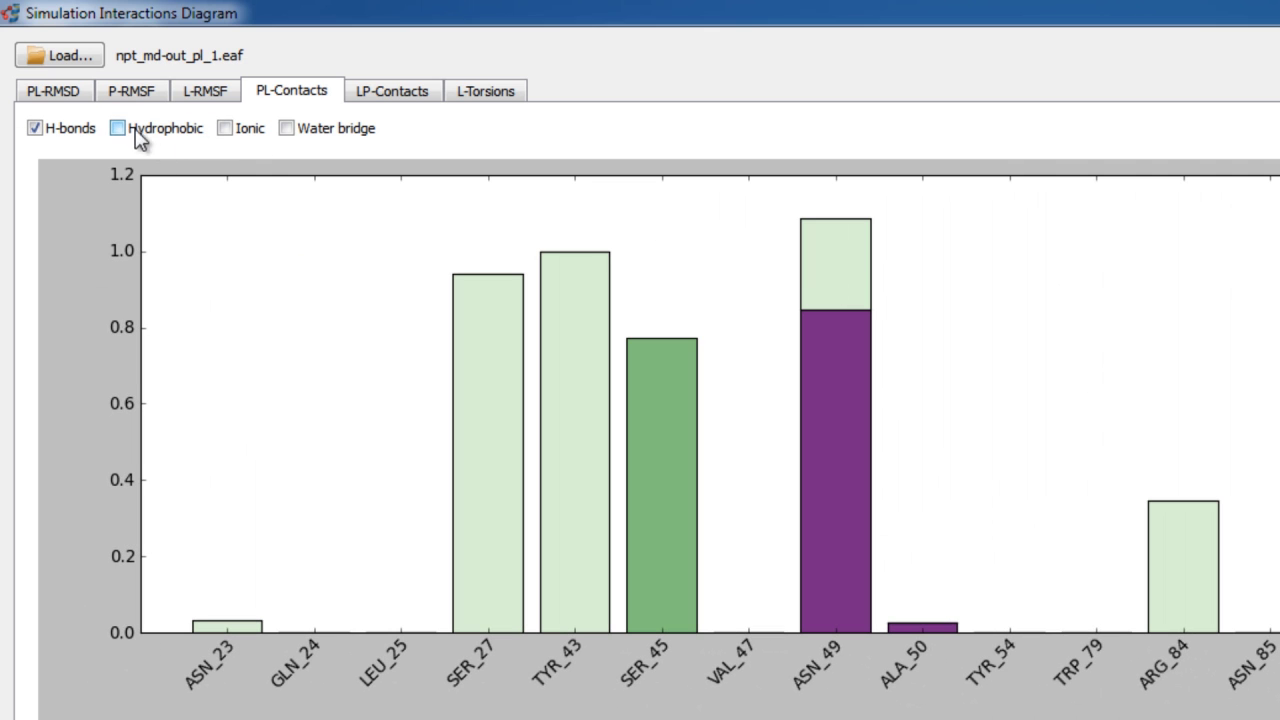
Show hydrophobic contacts alone, then ionic contacts alone, leaving the single ARG_84 bar.
left_click(136, 131)
left_click(43, 130)
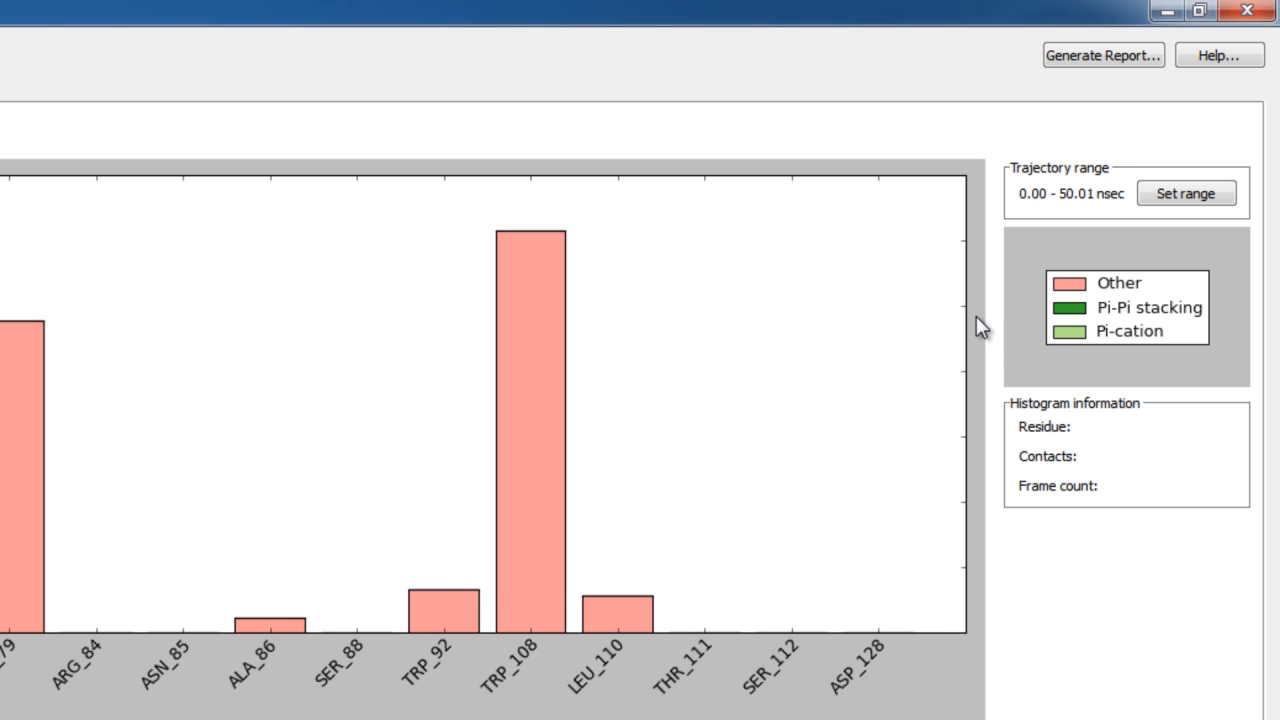
left_click(0, 129)
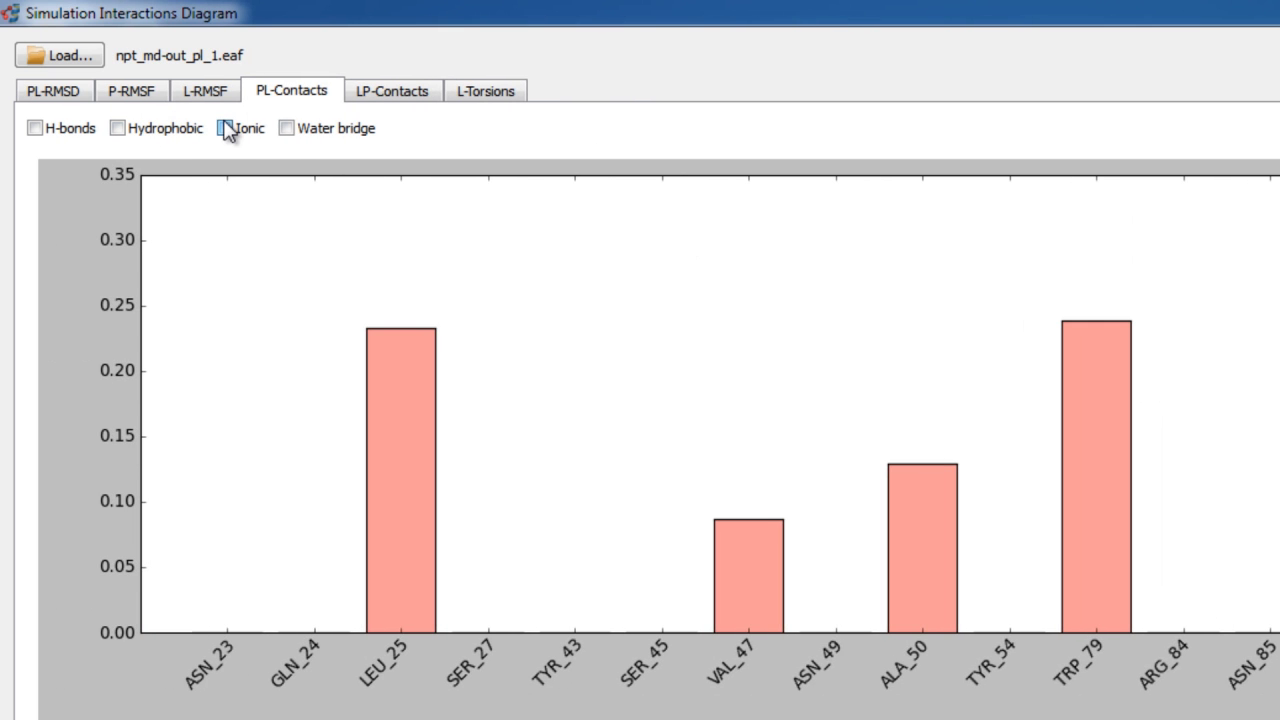
left_click(46, 129)
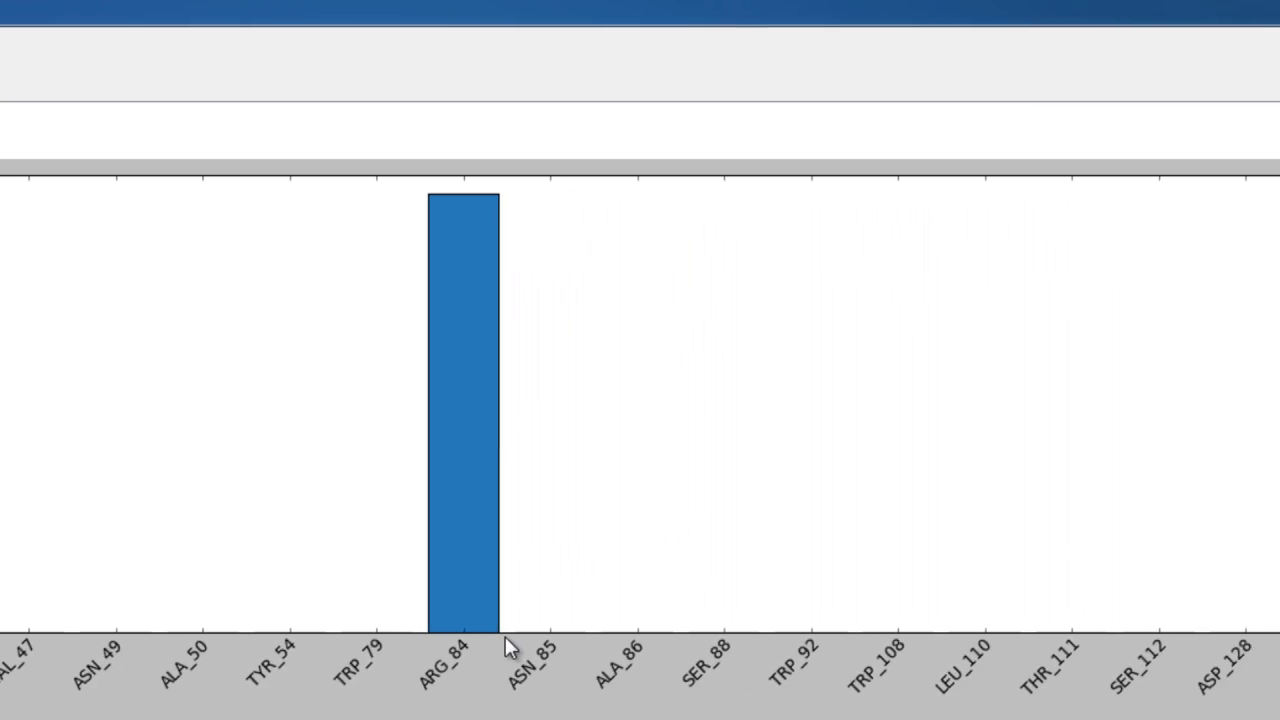
mouse_move(254, 546)
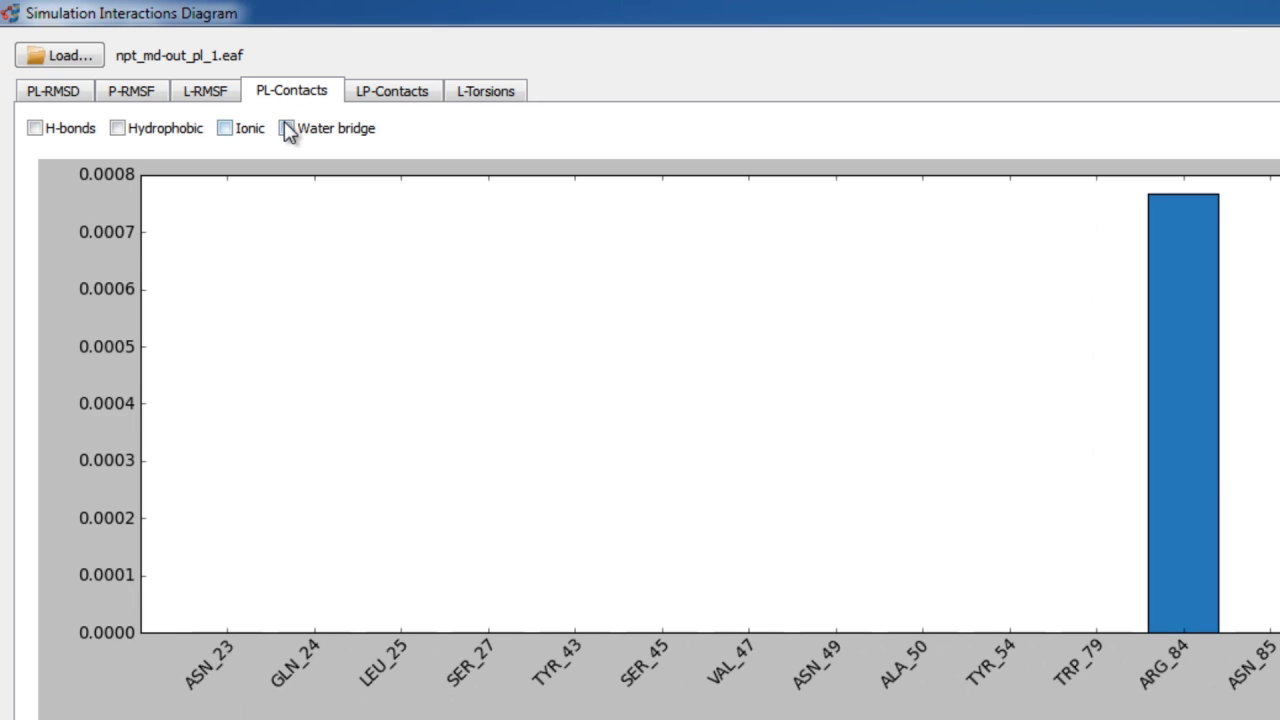
View water-bridge contacts (ASN_49 near 0.21), then restore the hydrogen-bond-only chart.
left_click(286, 128)
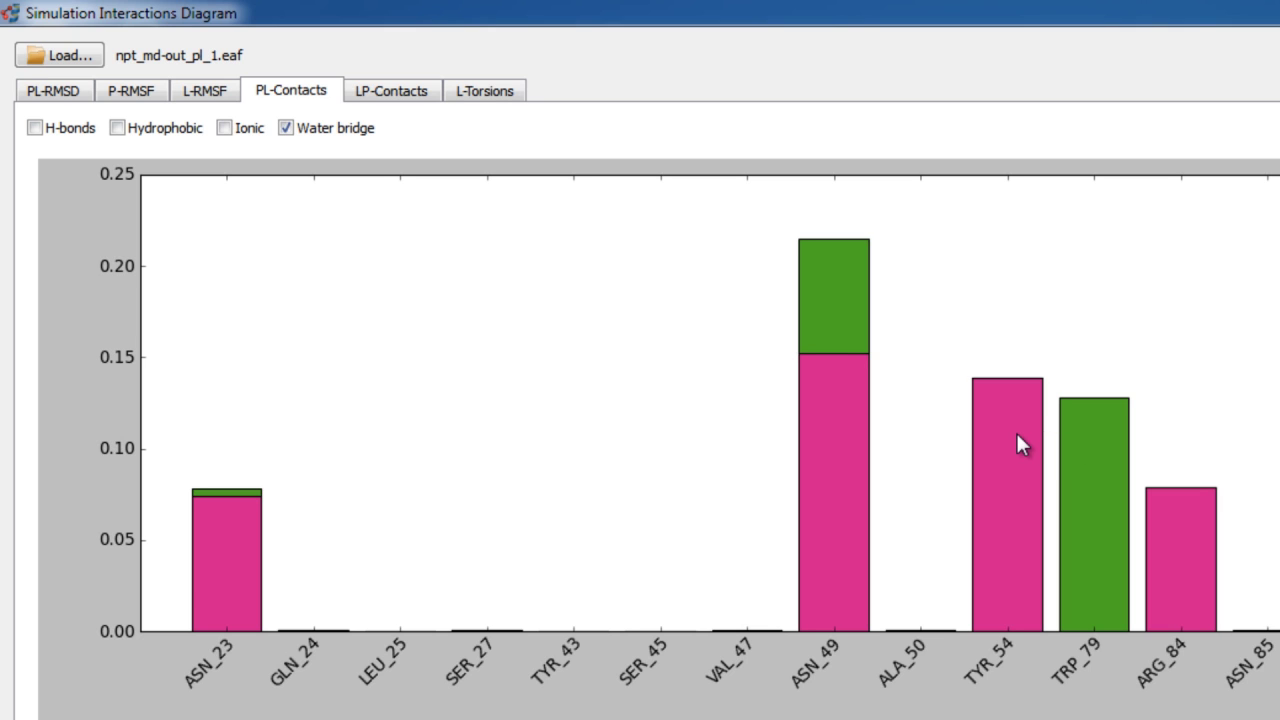
left_click(35, 128)
left_click(286, 128)
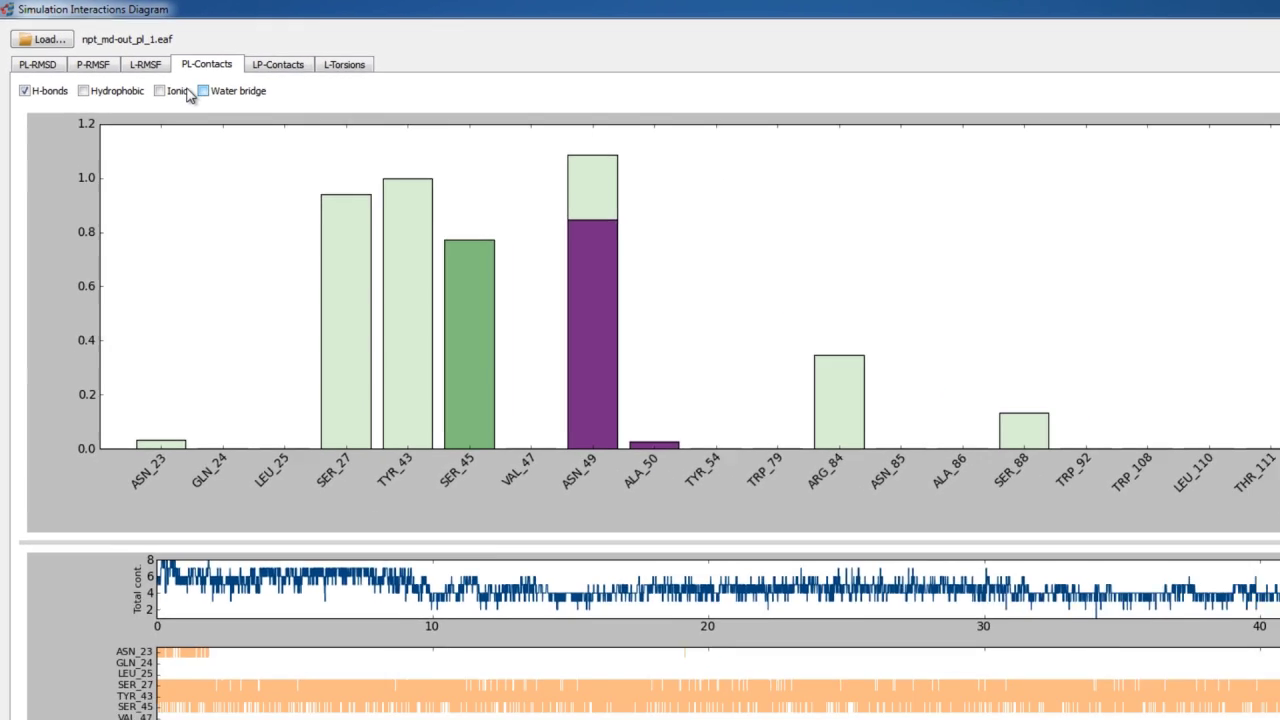
Add water-bridge, ionic and hydrophobic contacts back alongside H-bonds in the histogram.
left_click(286, 128)
left_click(122, 69)
left_click(63, 69)
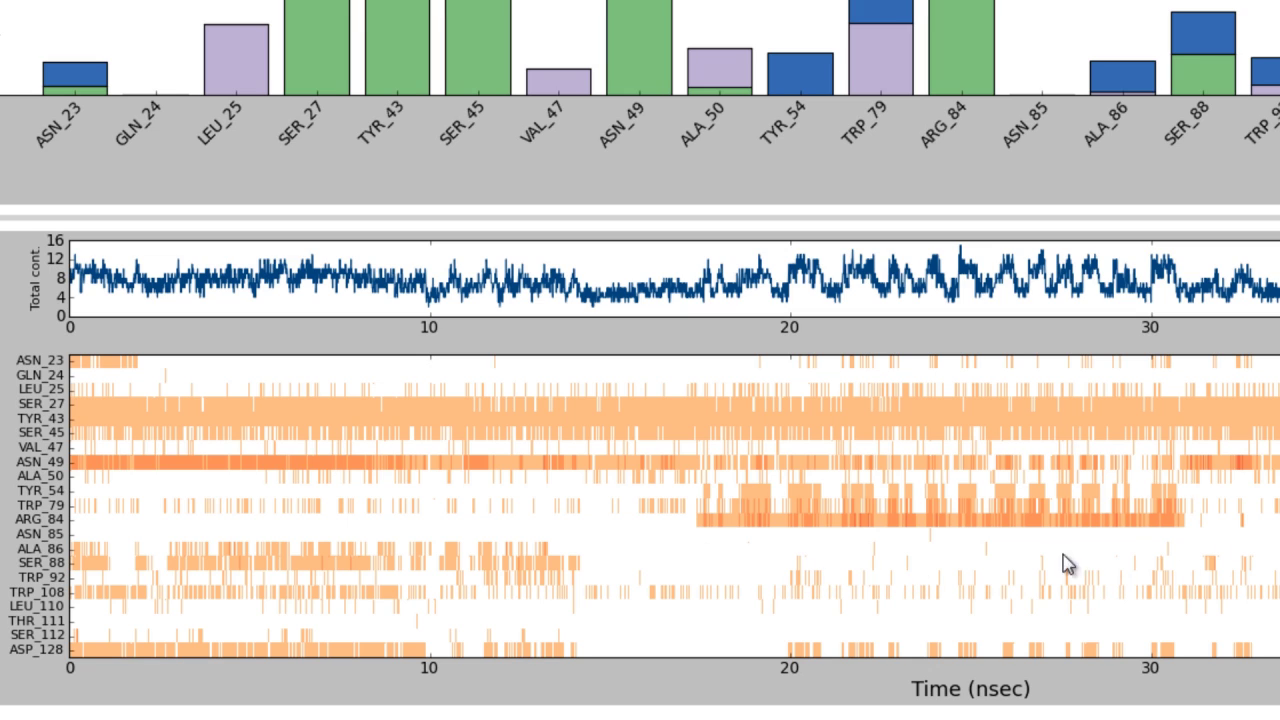
Scroll through the total-contacts and per-residue timeline plots beneath the histogram.
scroll(906, 540, "up", 3)
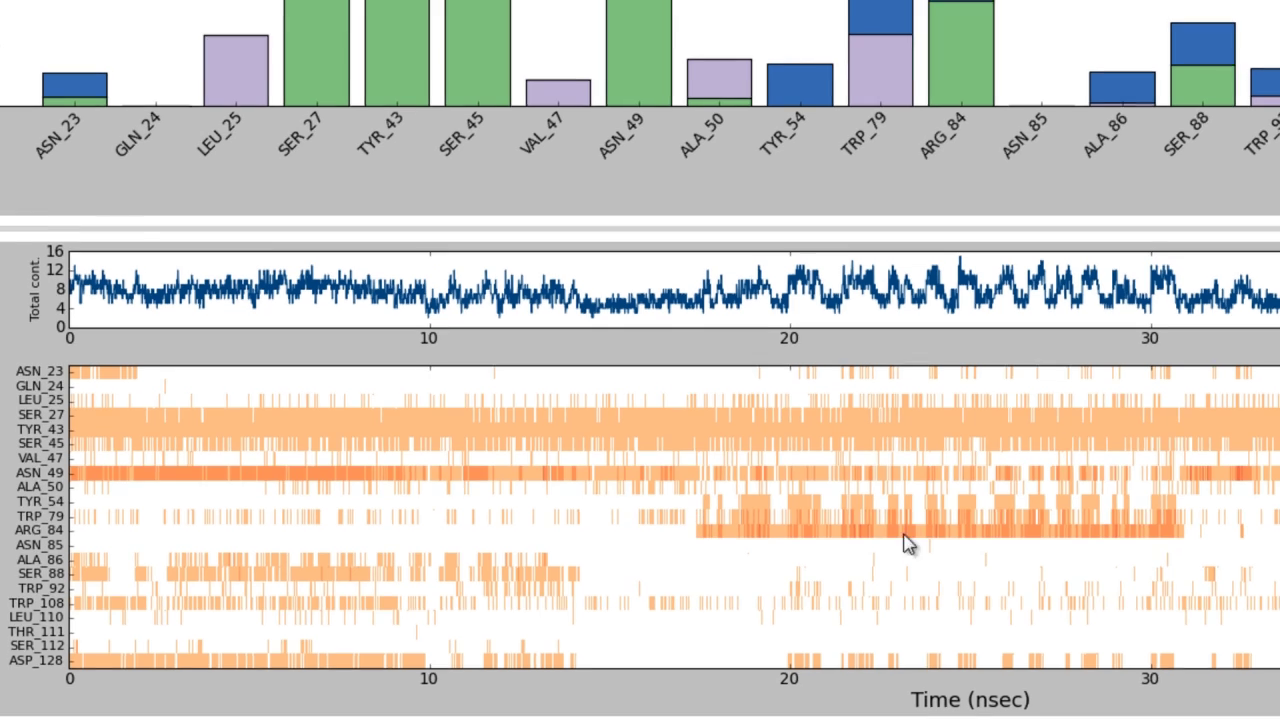
scroll(970, 220, "up", 2)
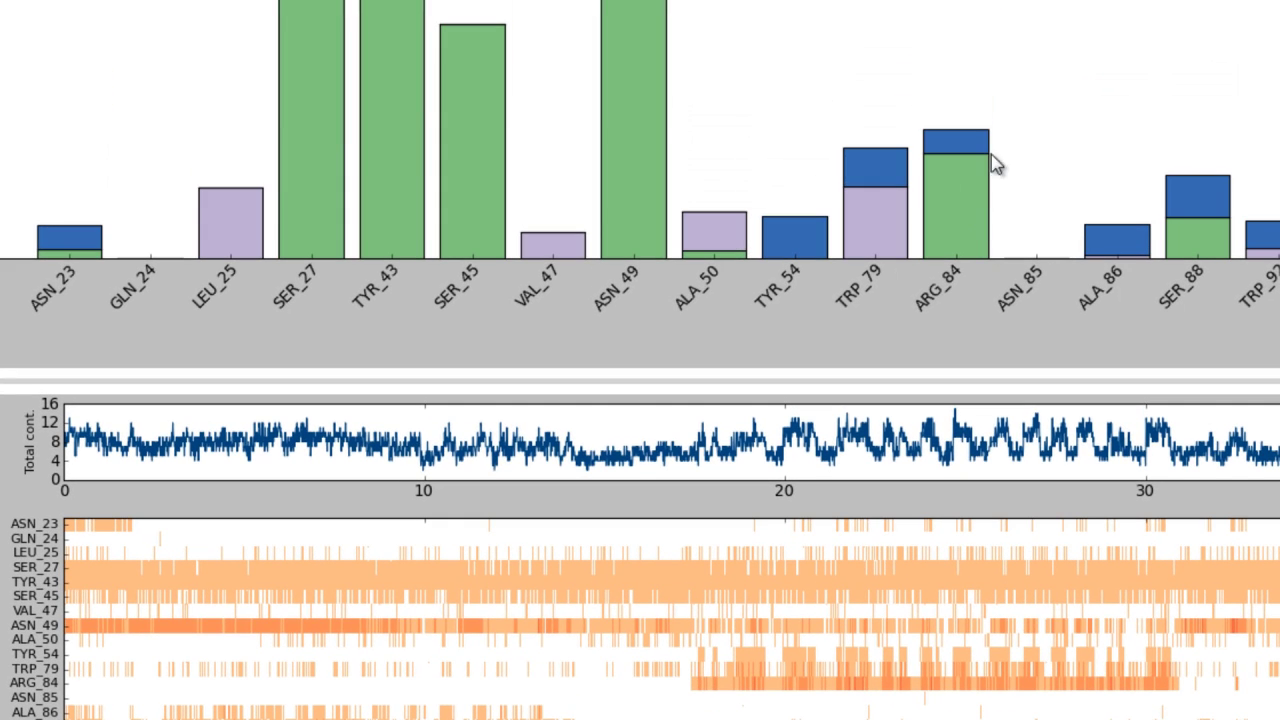
scroll(1049, 254, "down", 5)
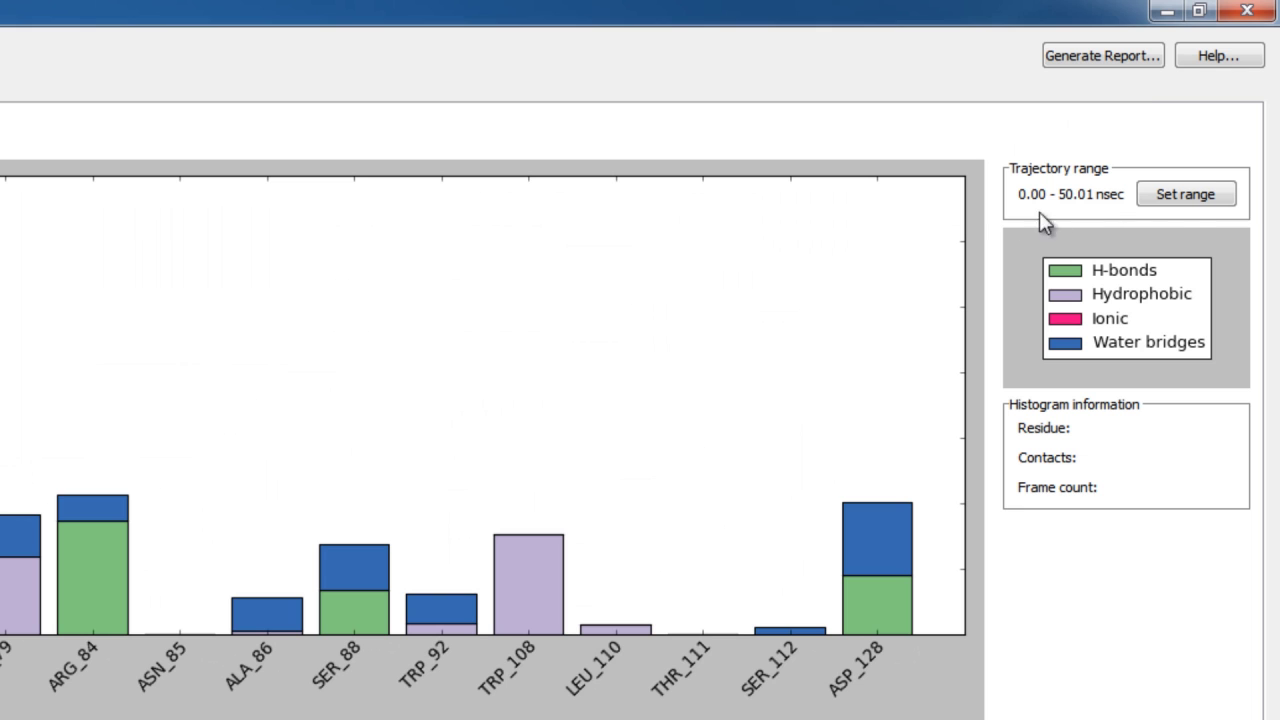
Cancel the trajectory filter to keep the full 0.00–50.01 nsec range, then show LP-Contacts.
left_click(1188, 204)
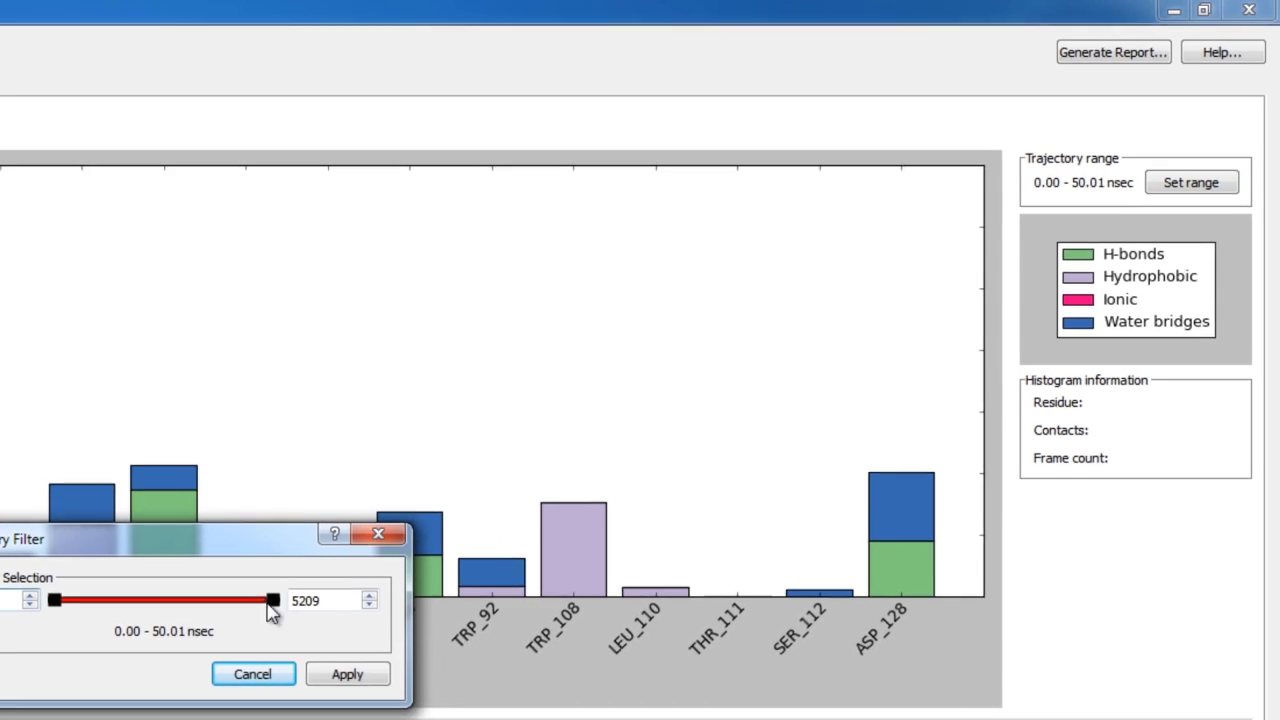
left_click_drag(140, 561, 270, 563)
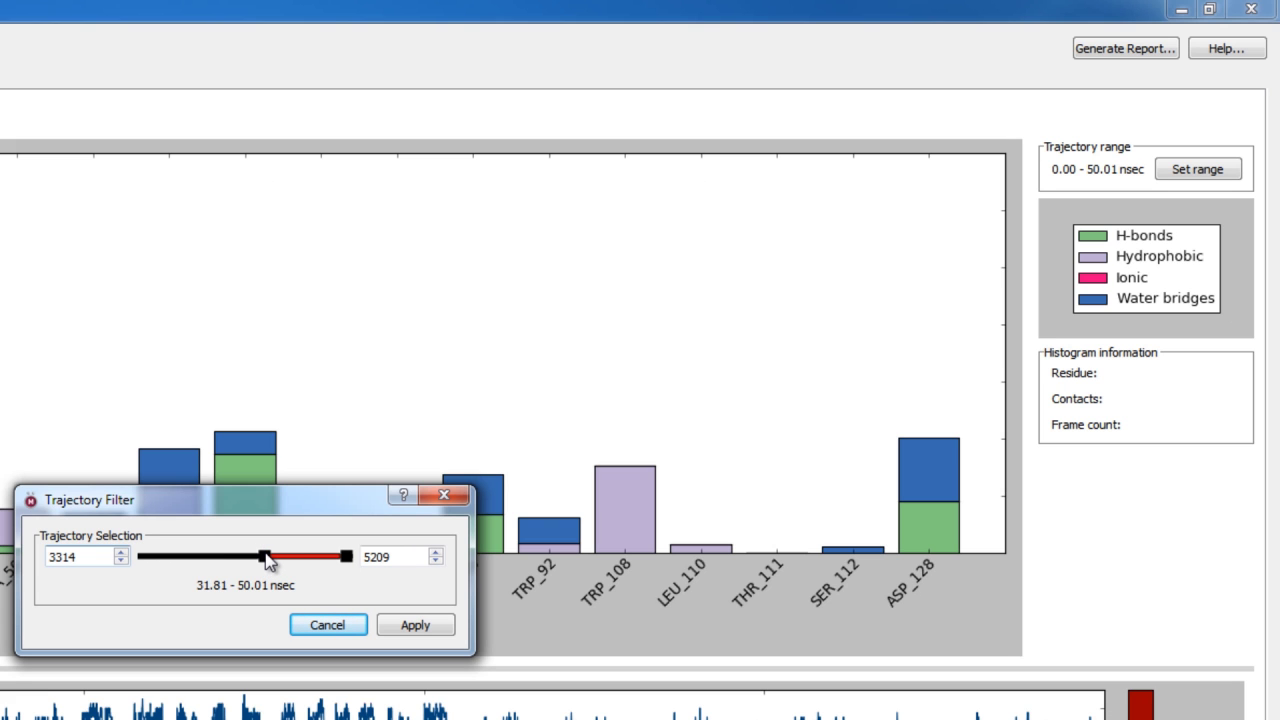
left_click(310, 626)
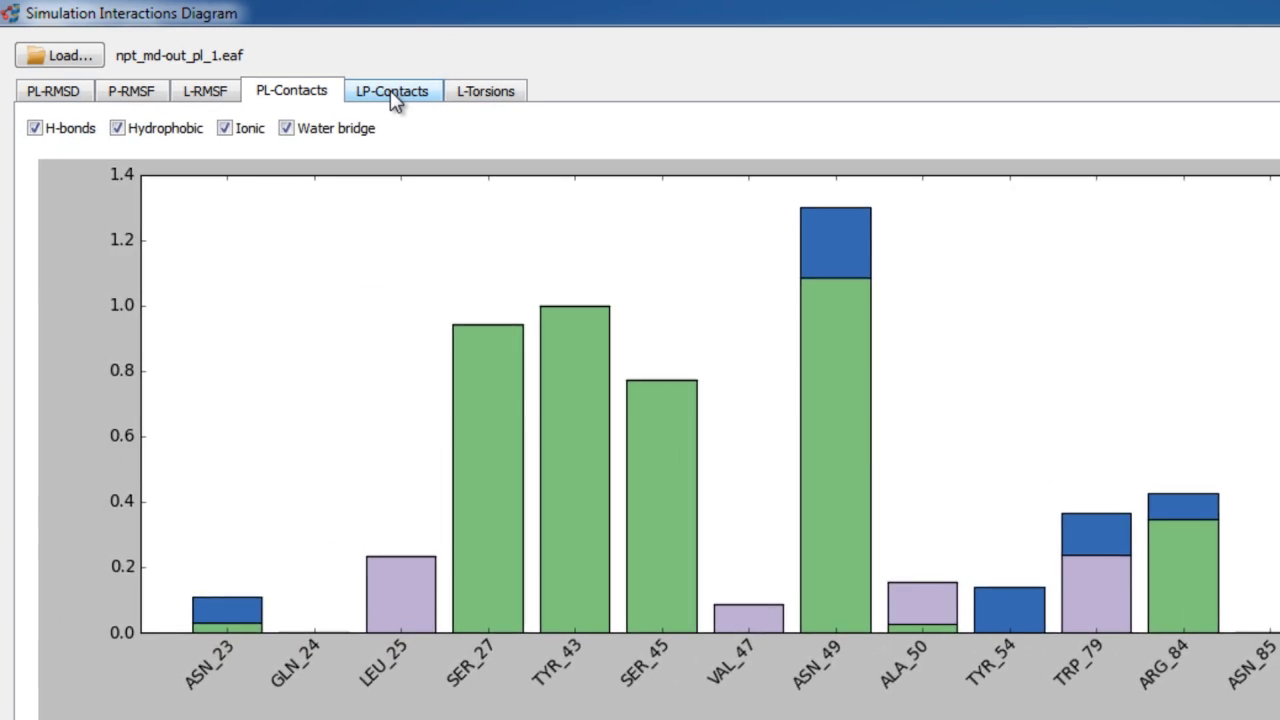
left_click(394, 94)
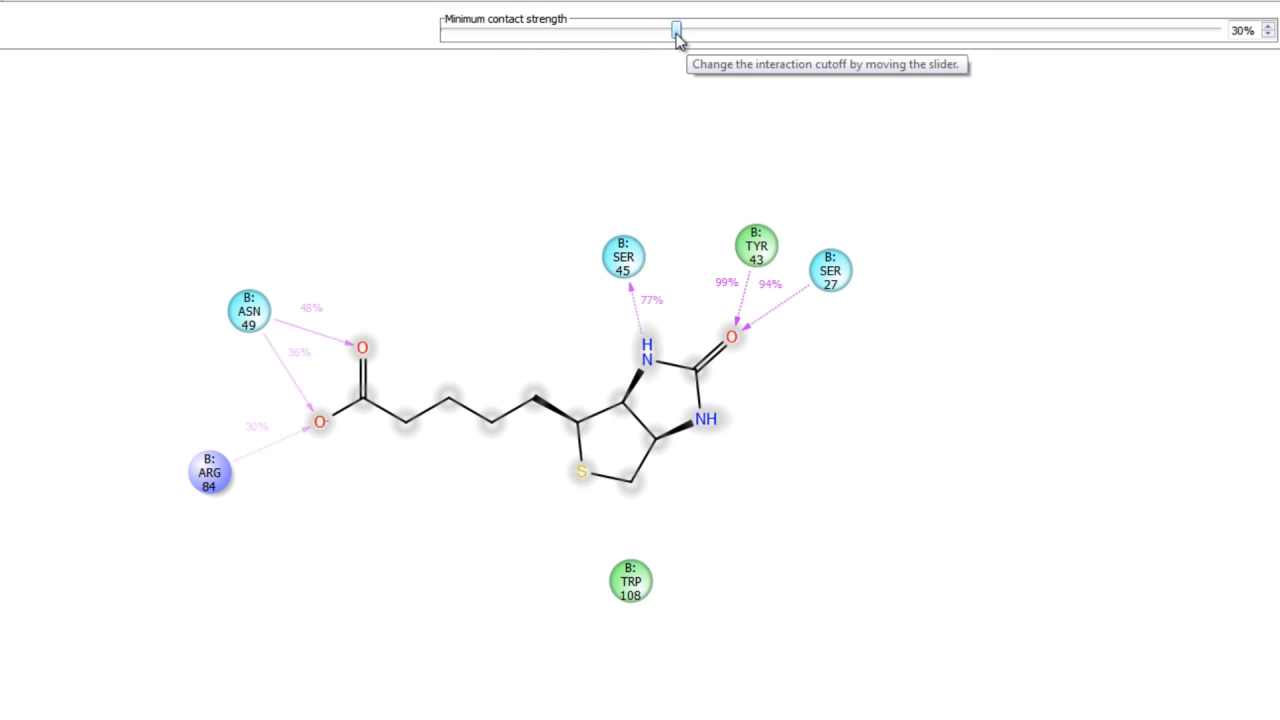
Raise then lower the minimum contact strength to 10%, nudging the biotin diagram into place.
left_click_drag(677, 37, 1110, 35)
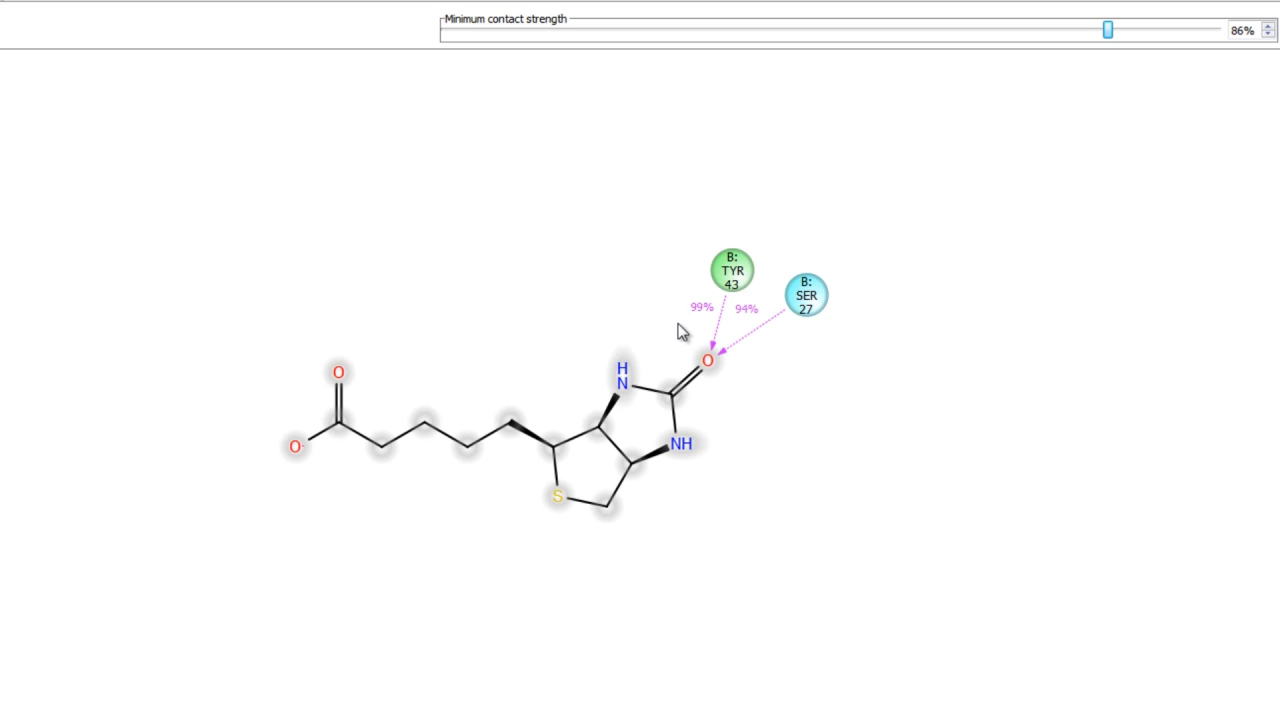
left_click_drag(669, 349, 731, 363)
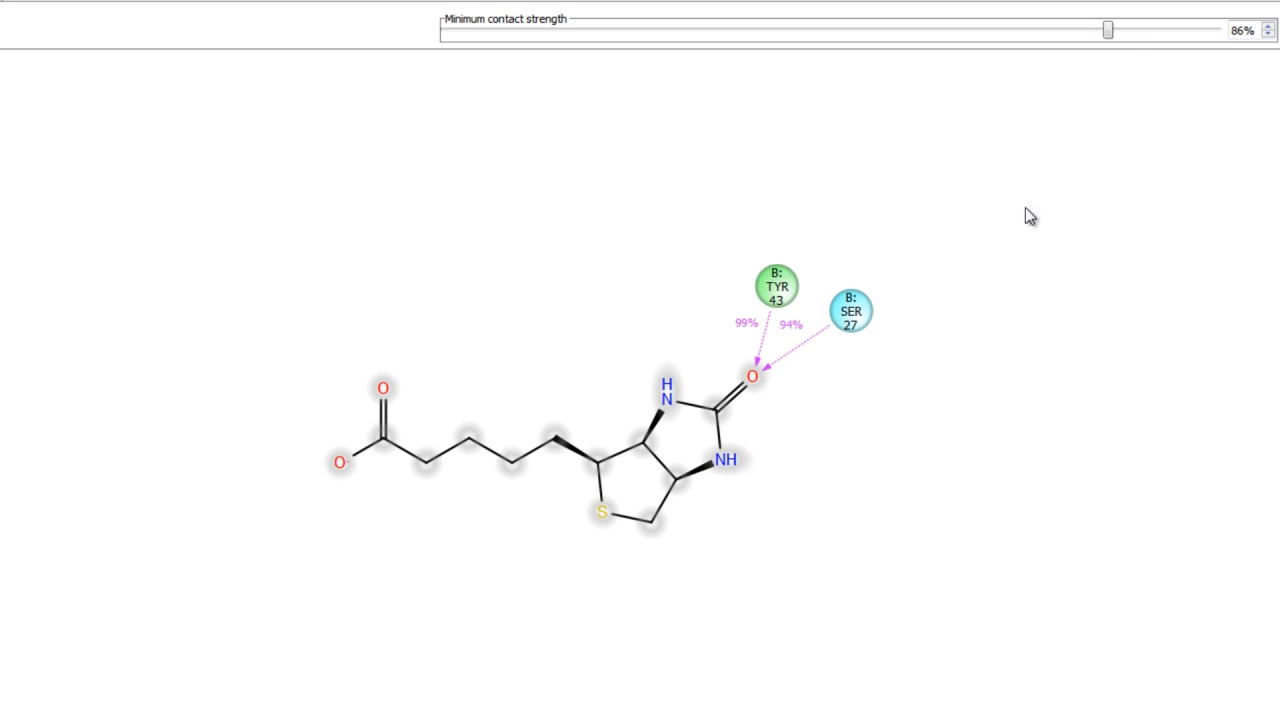
left_click_drag(1109, 37, 840, 47)
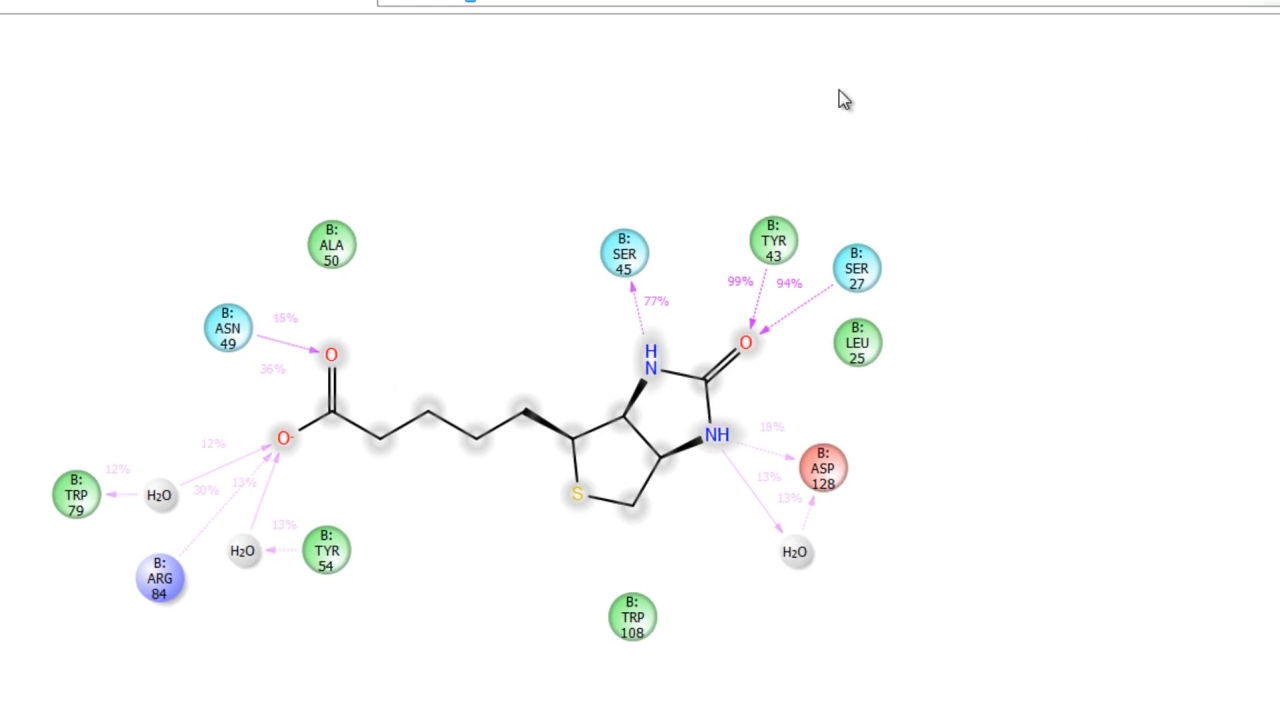
Cancel the trajectory range filter unchanged, then display the L-Torsions plots.
left_click(1213, 114)
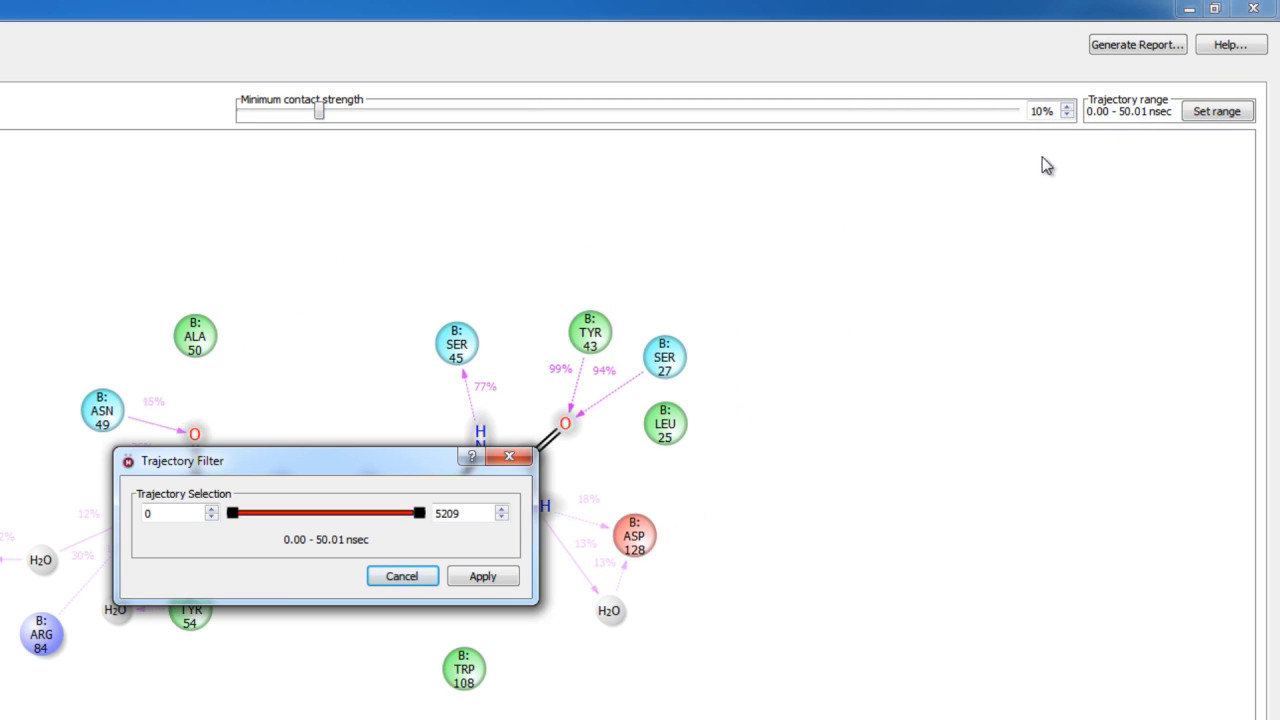
left_click(415, 578)
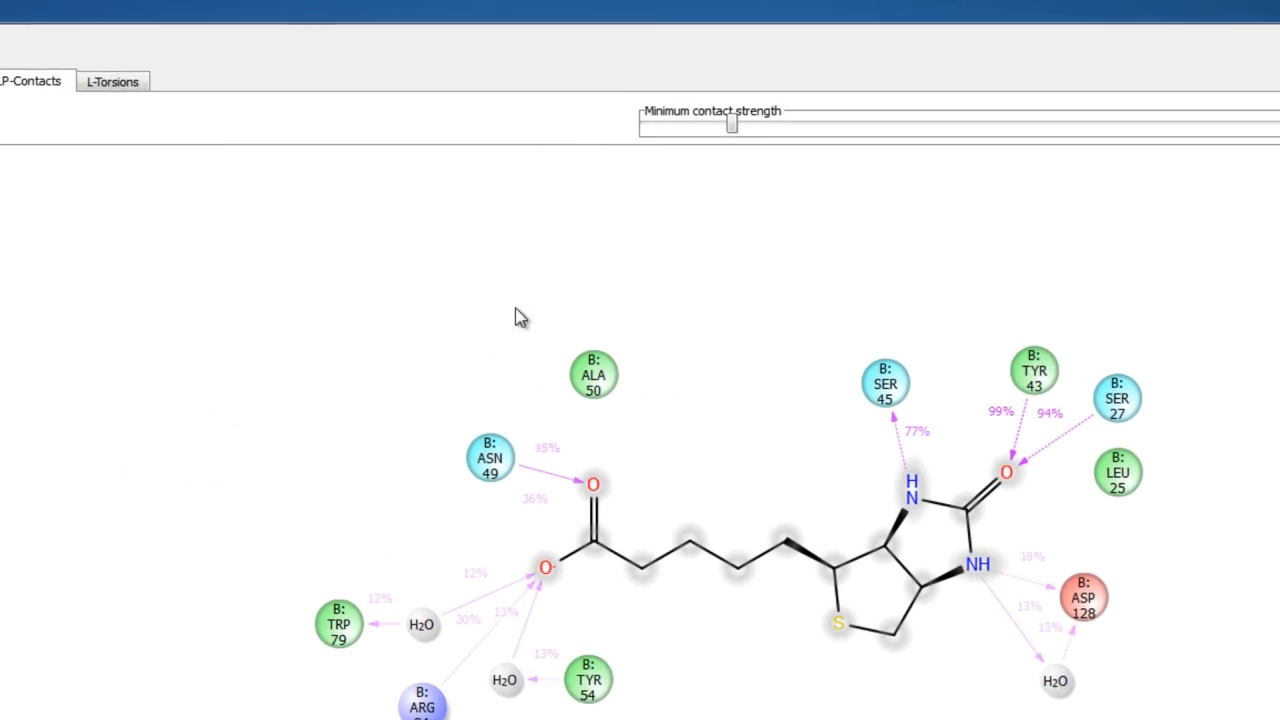
left_click(104, 86)
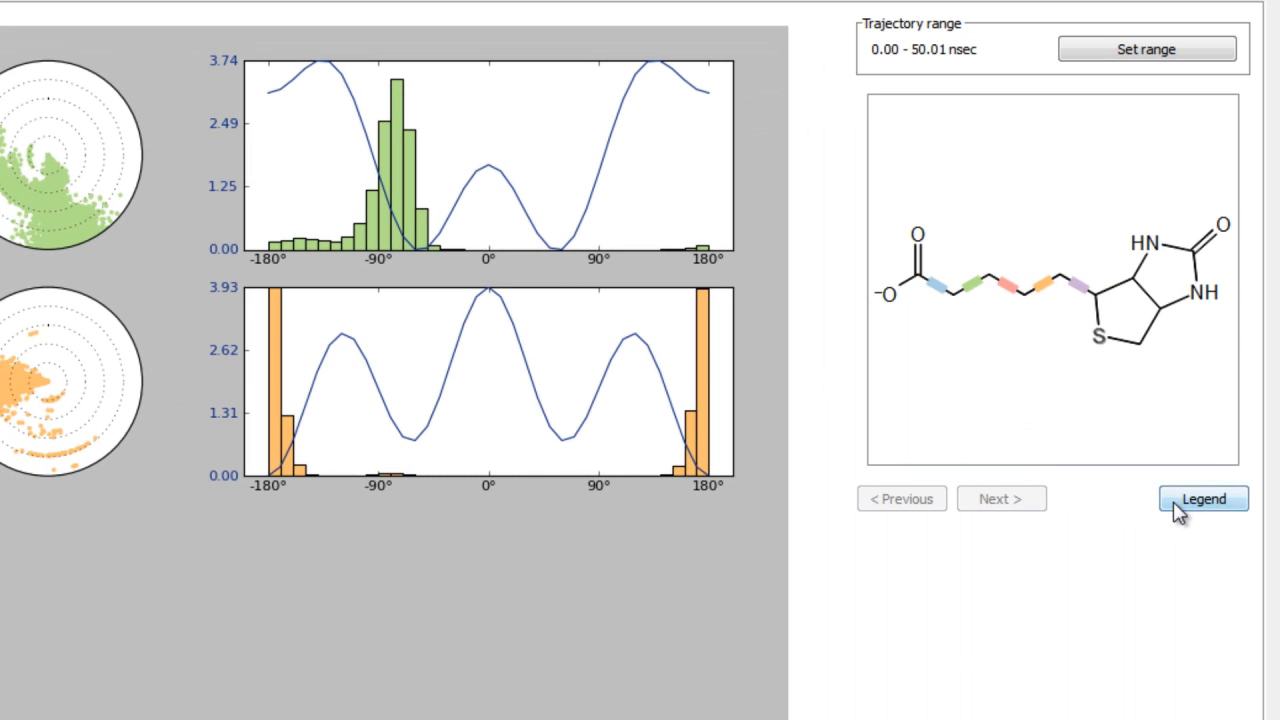
Open the L-Torsions legend explaining the torsion potential curves and angle-count bars.
left_click(1178, 511)
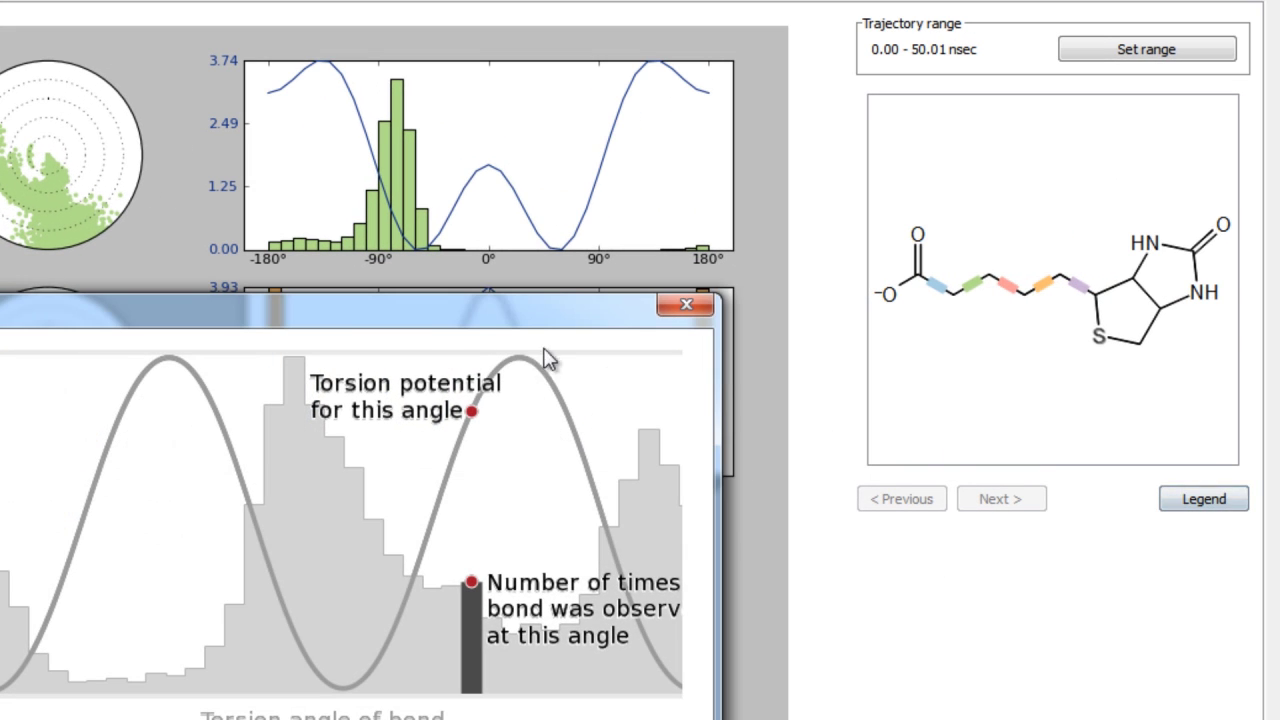
Move the torsion legend window fully into view over the plots, then close it.
left_click_drag(460, 334, 731, 555)
left_click_drag(795, 433, 921, 418)
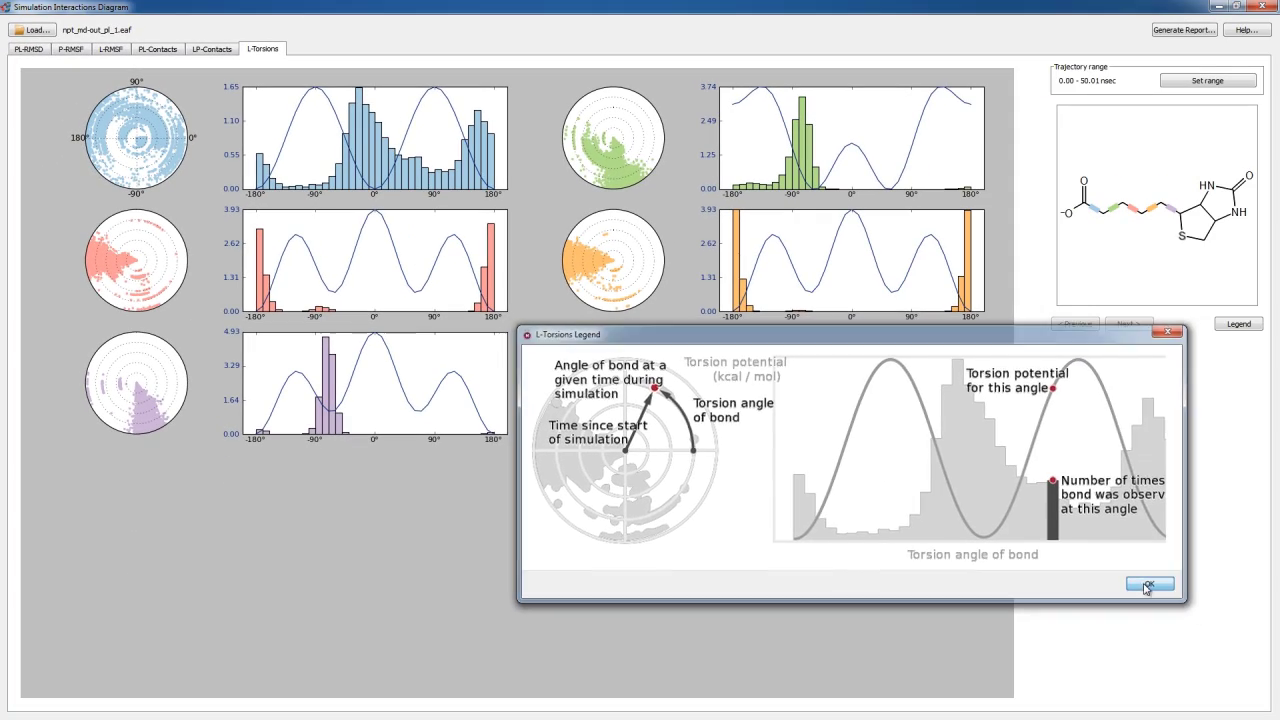
left_click(1147, 585)
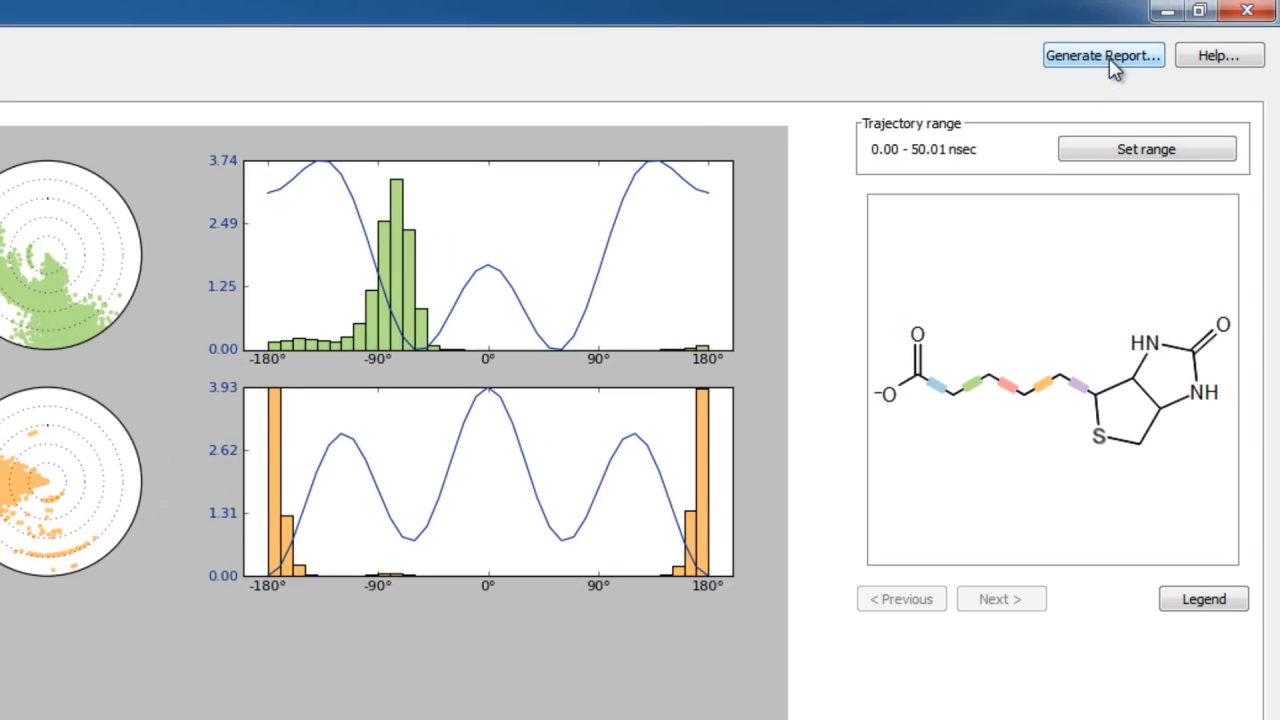
Generate a report with PDF Report, Plots and Data ticked into the biotin_md data7 folder.
left_click(1109, 58)
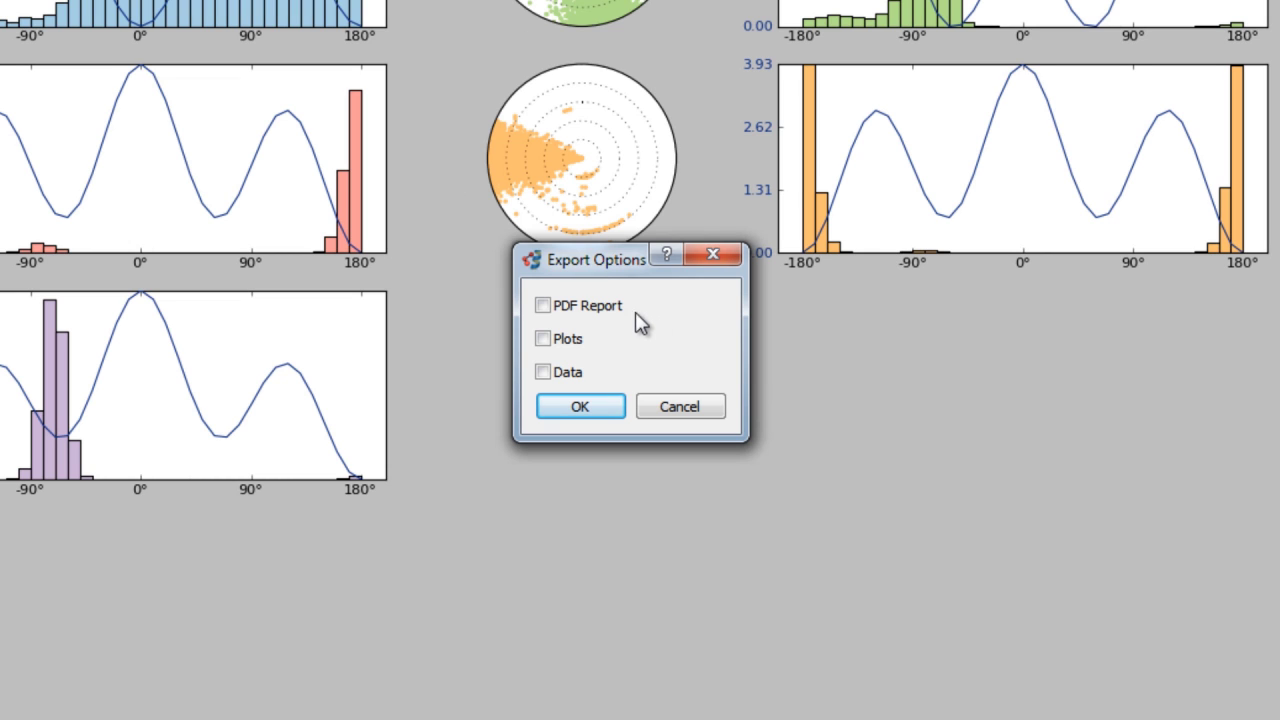
left_click(565, 309)
left_click(563, 343)
left_click(568, 378)
left_click(606, 410)
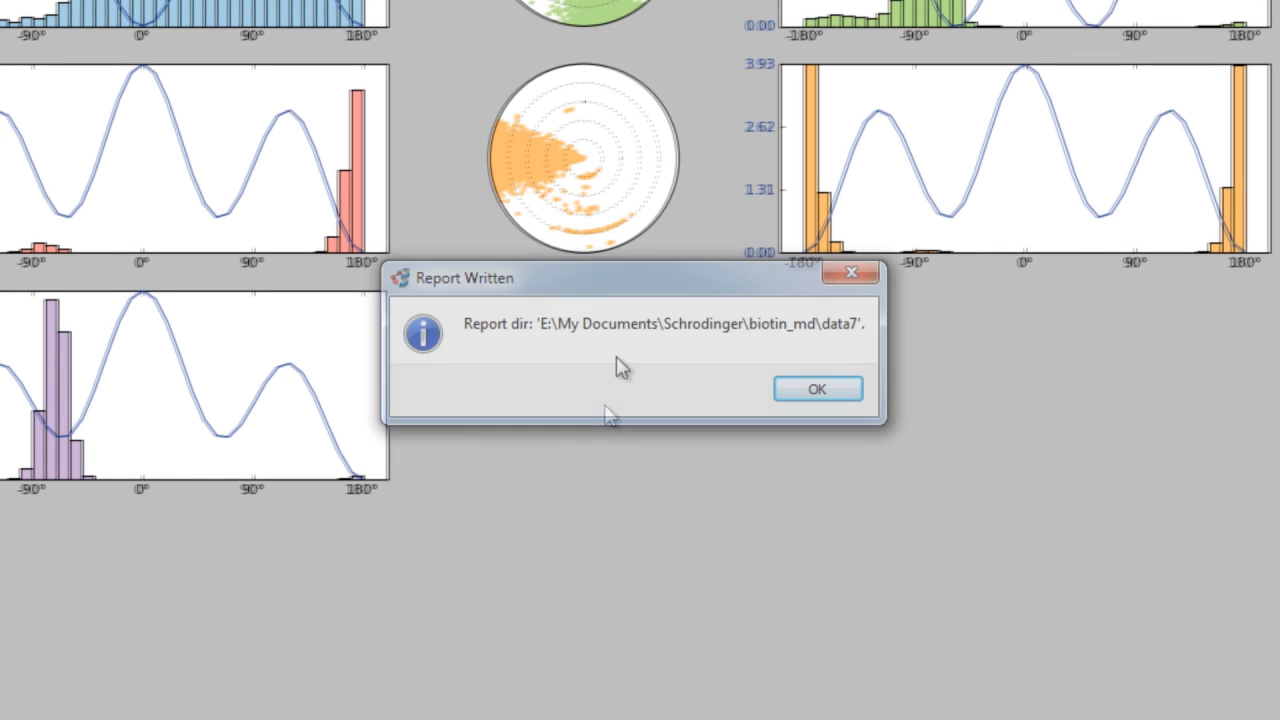
left_click(817, 390)
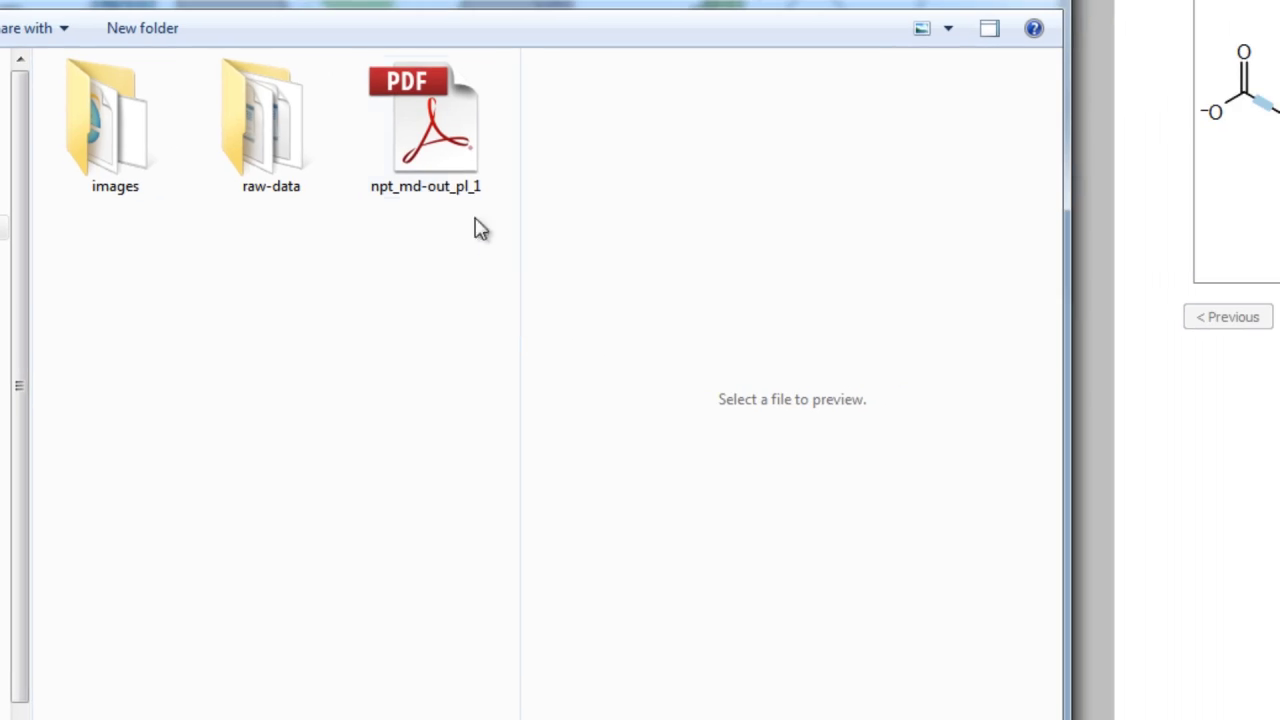
Open the npt_md-out_pl_1 PDF in Adobe Acrobat Pro, scroll through it, then close it.
double_click(455, 140)
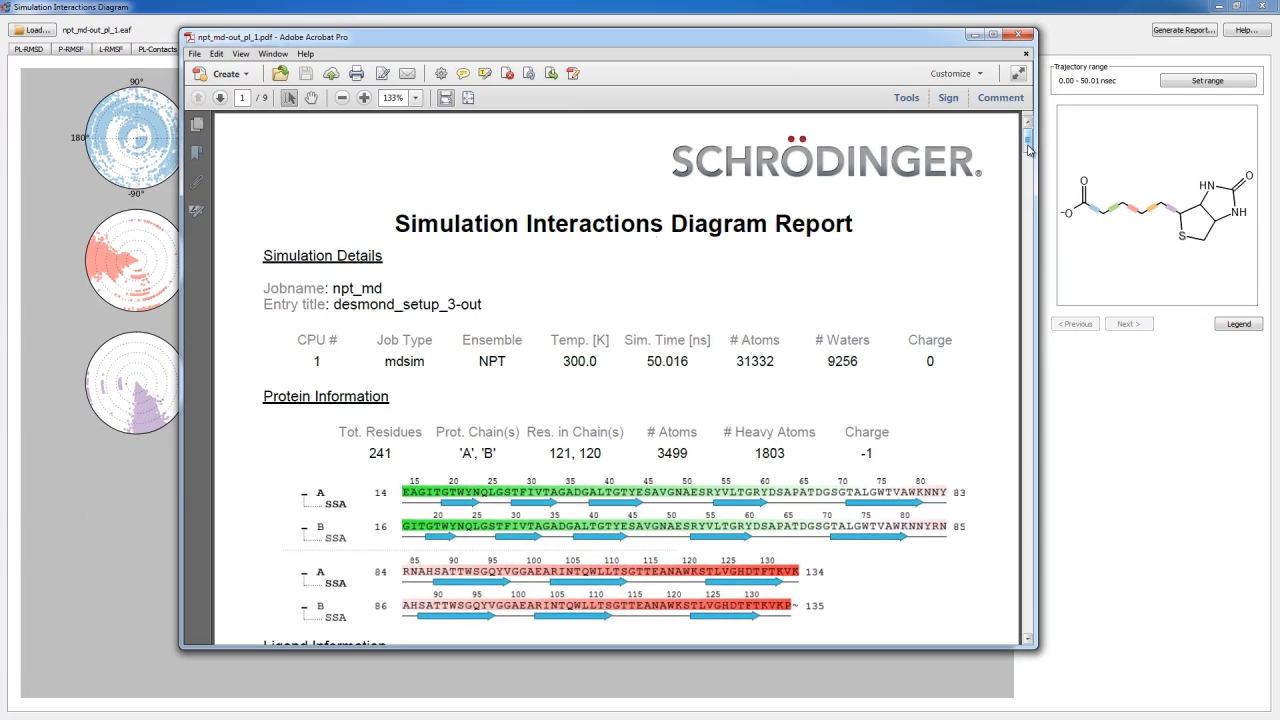
left_click_drag(1029, 150, 1016, 103)
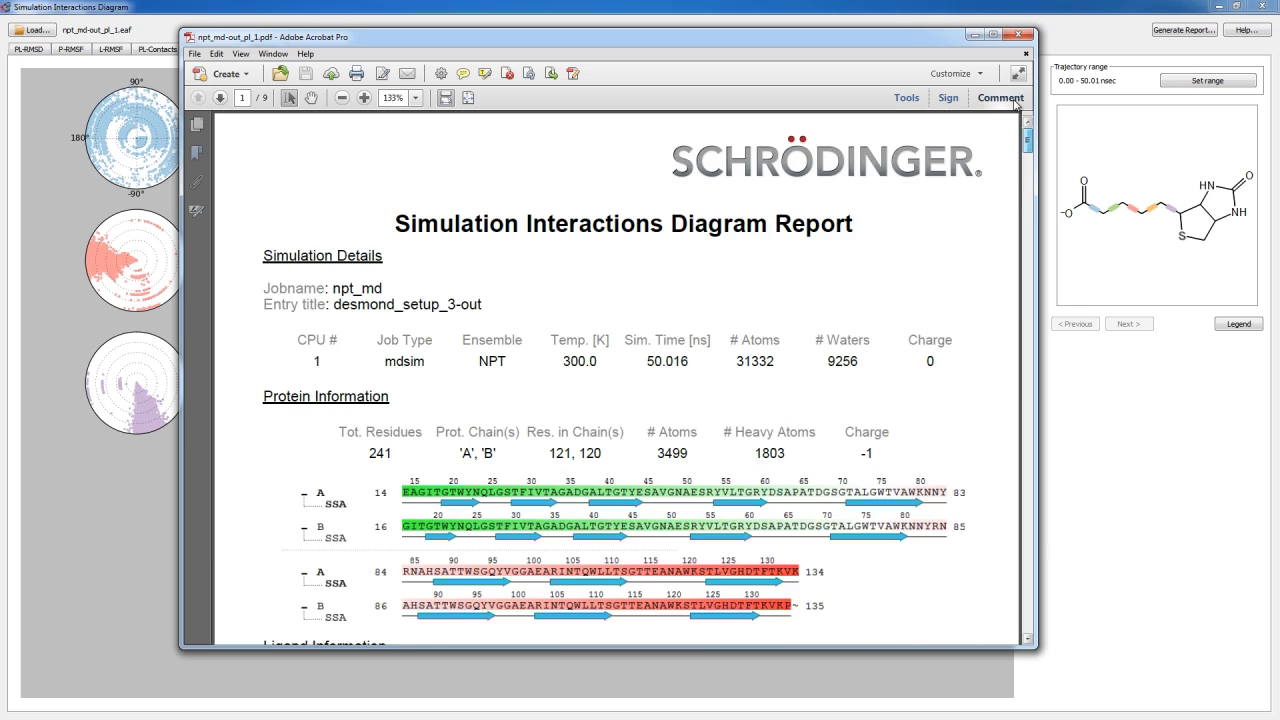
left_click(1023, 35)
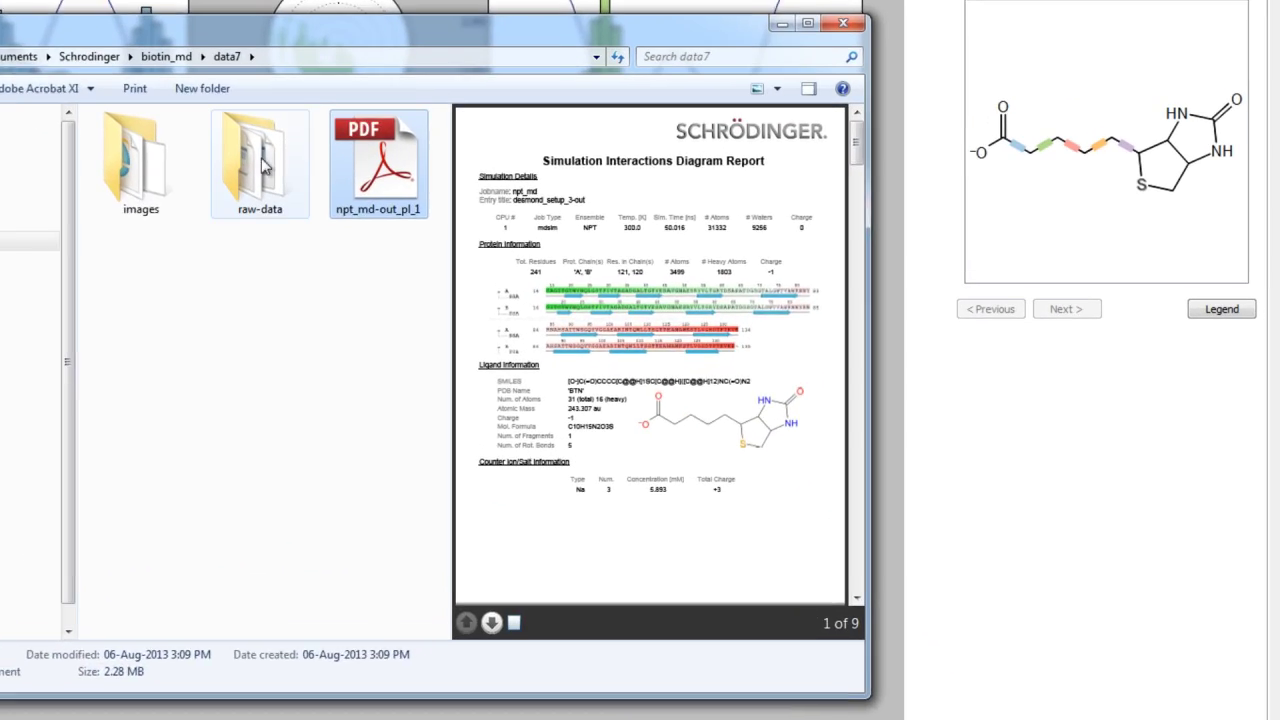
Open the raw-data folder and view the L_RMSF data file in WordPad, then close it.
double_click(265, 167)
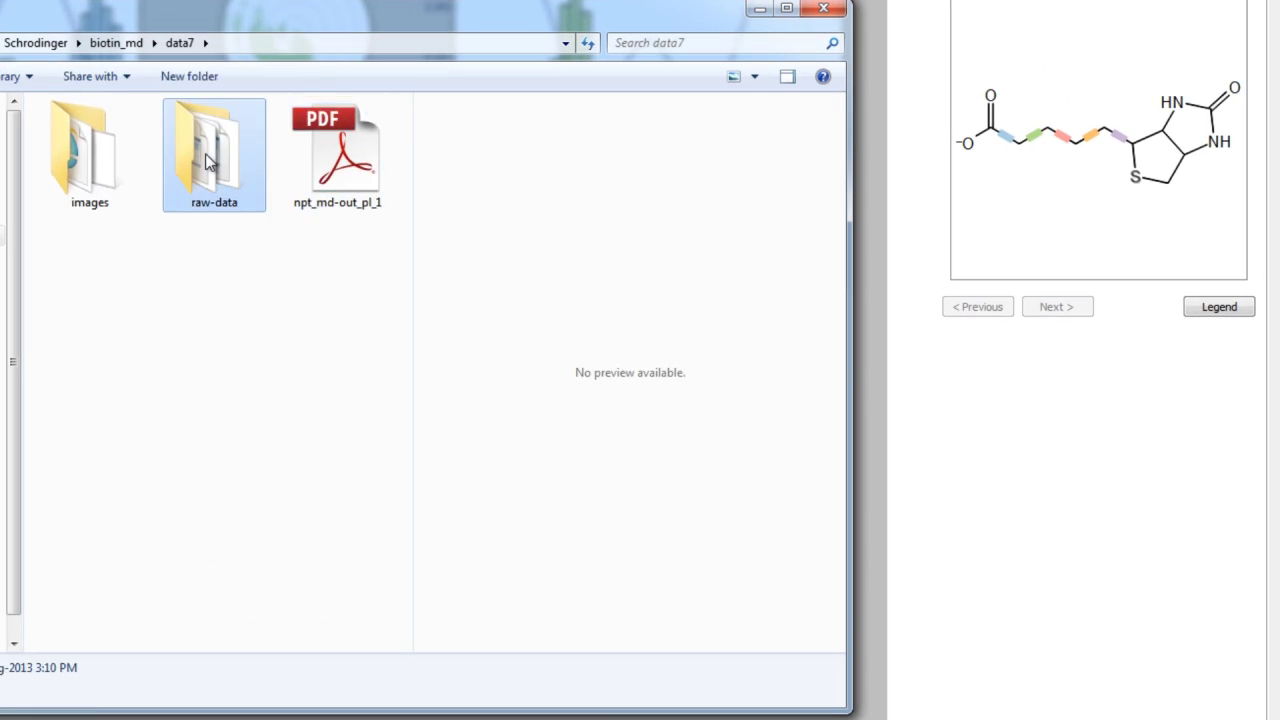
left_click(142, 149)
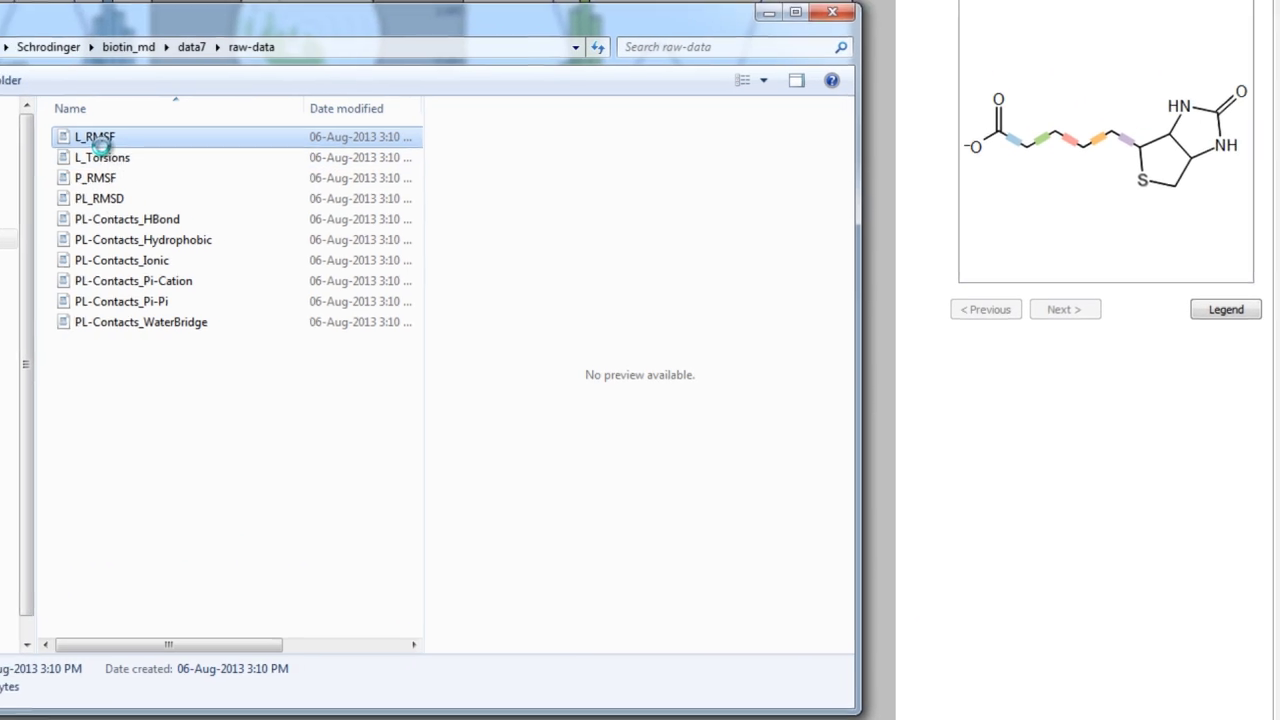
double_click(76, 134)
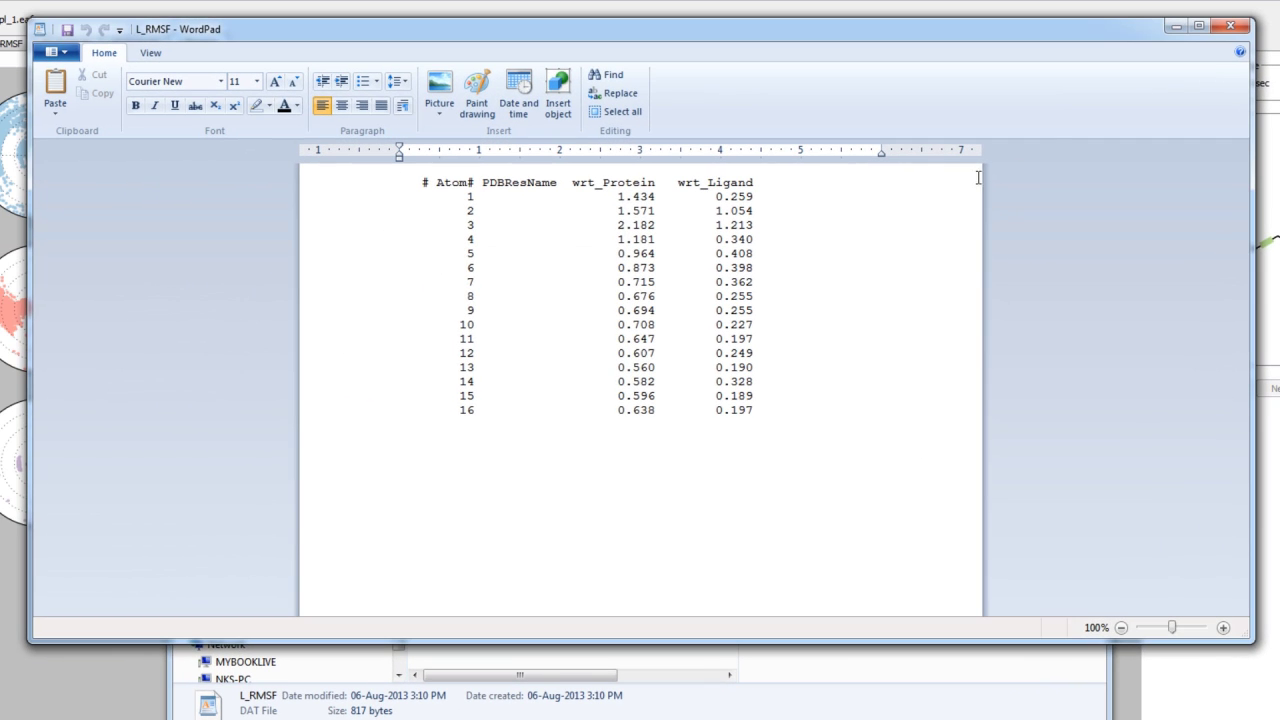
left_click(1243, 28)
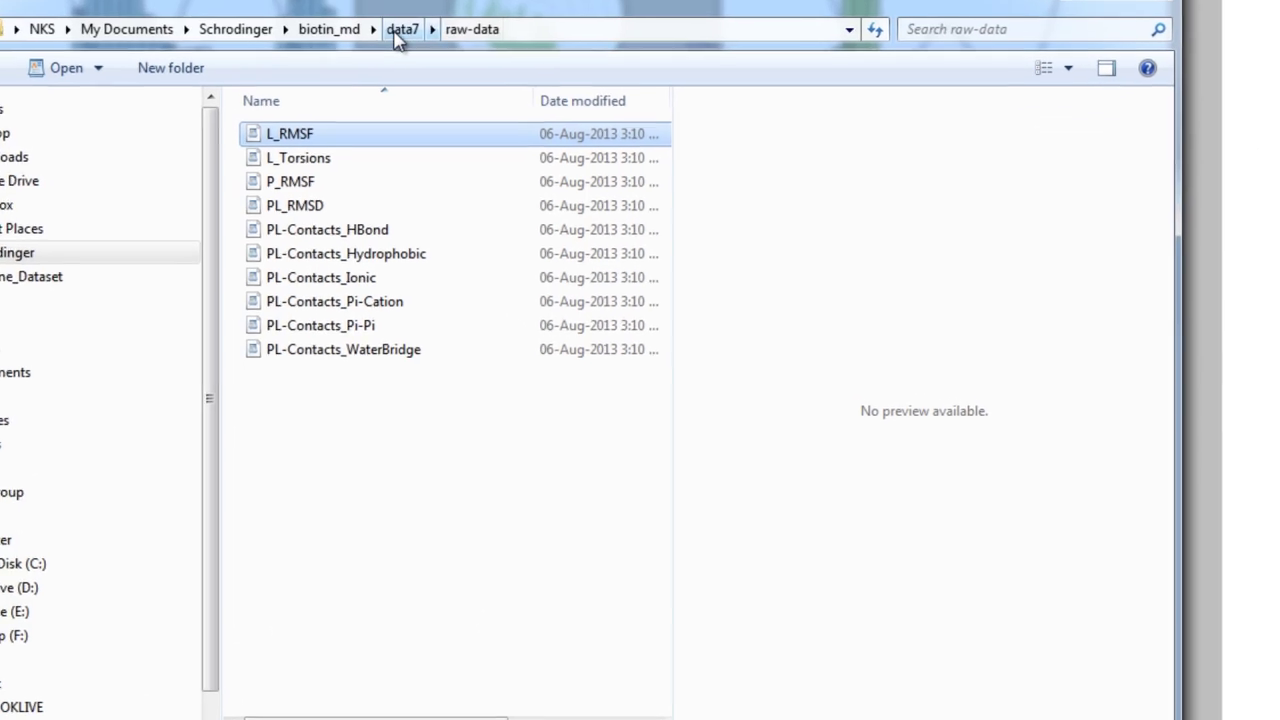
In the data7 images folder, preview L_2d_main and then the LP-Contacts-2d-Summary diagram.
left_click(540, 164)
double_click(250, 118)
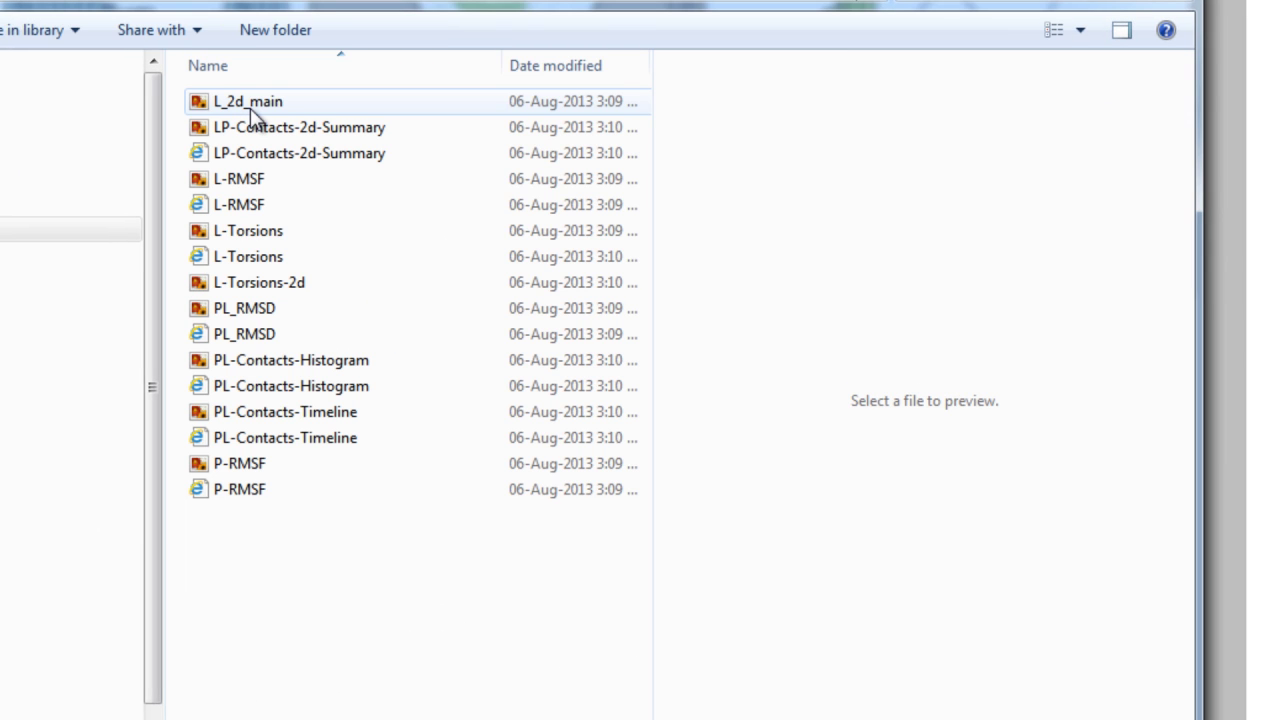
left_click(251, 108)
left_click(275, 129)
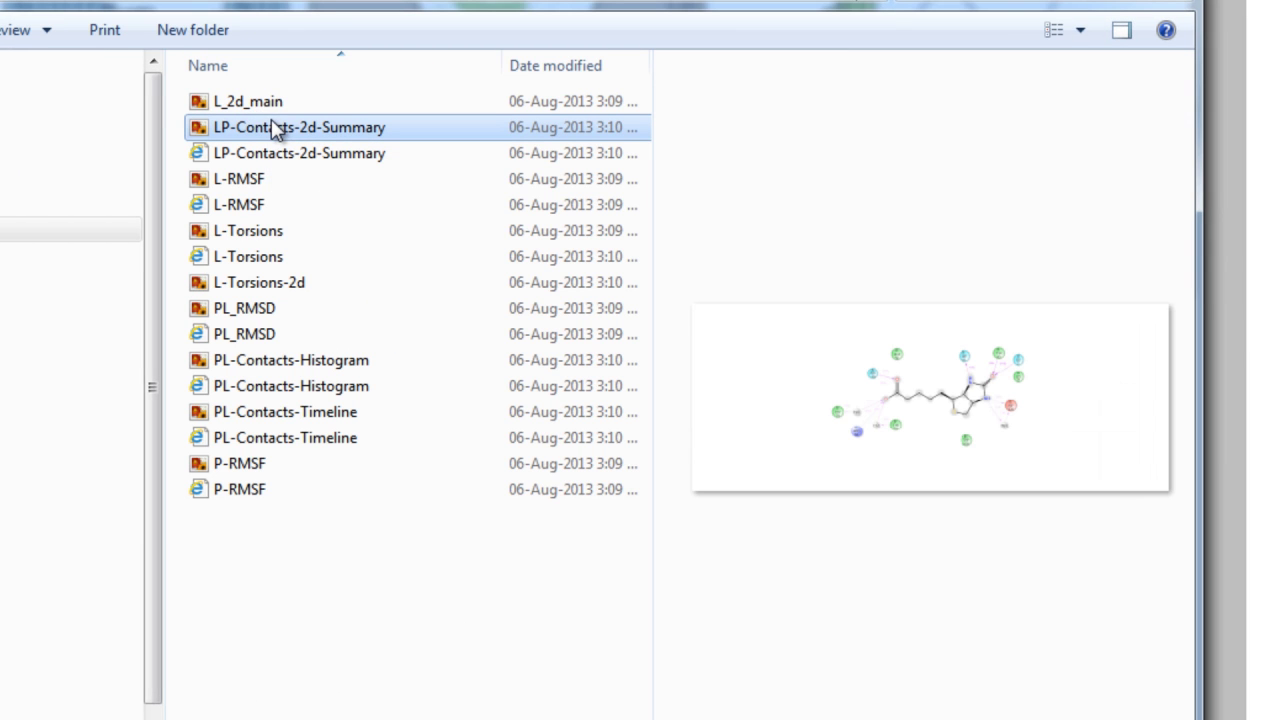